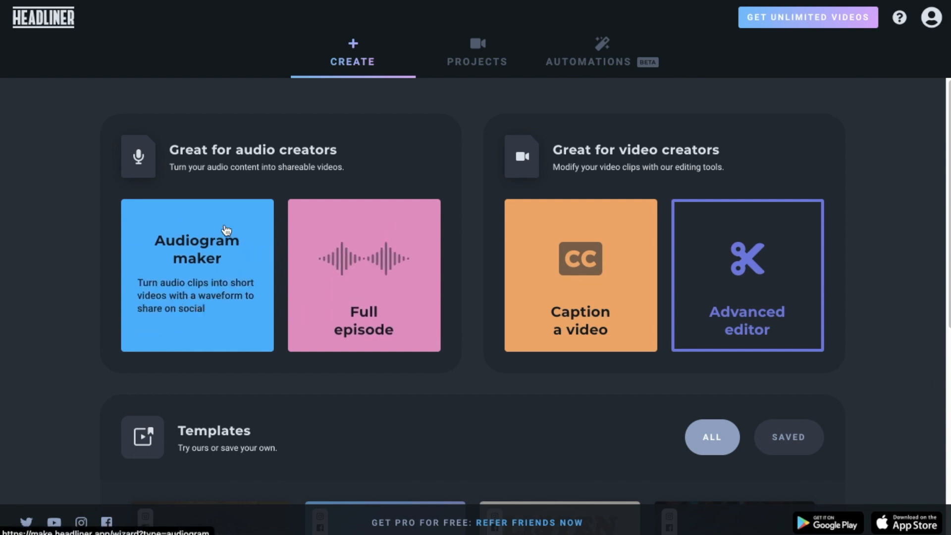
- Start a new project in the Audiogram maker and upload the audio file Audiogram.mp3
left_click(231, 285)
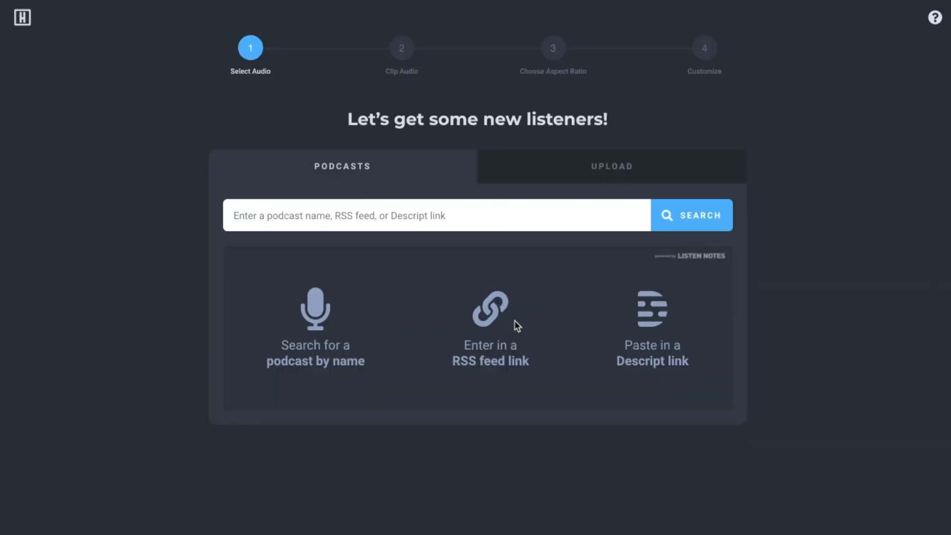
left_click(582, 177)
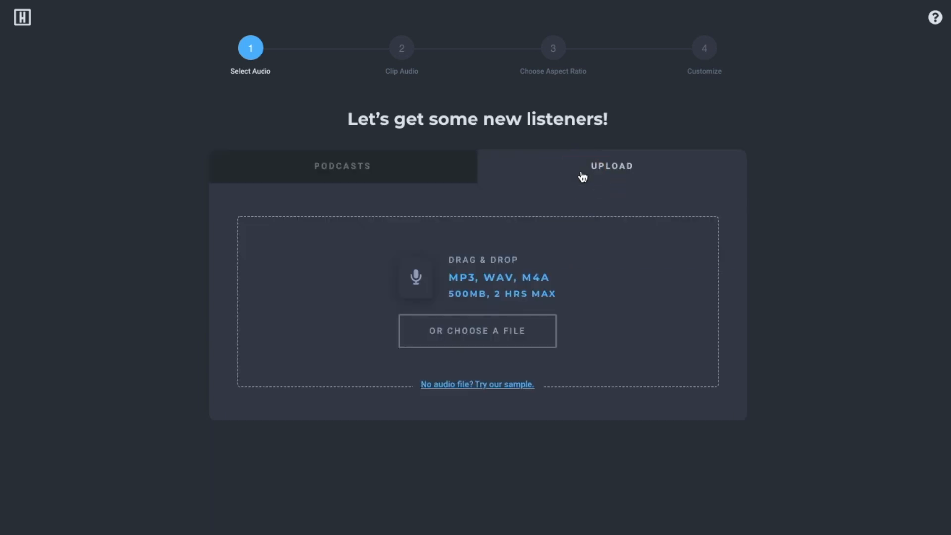
left_click(490, 334)
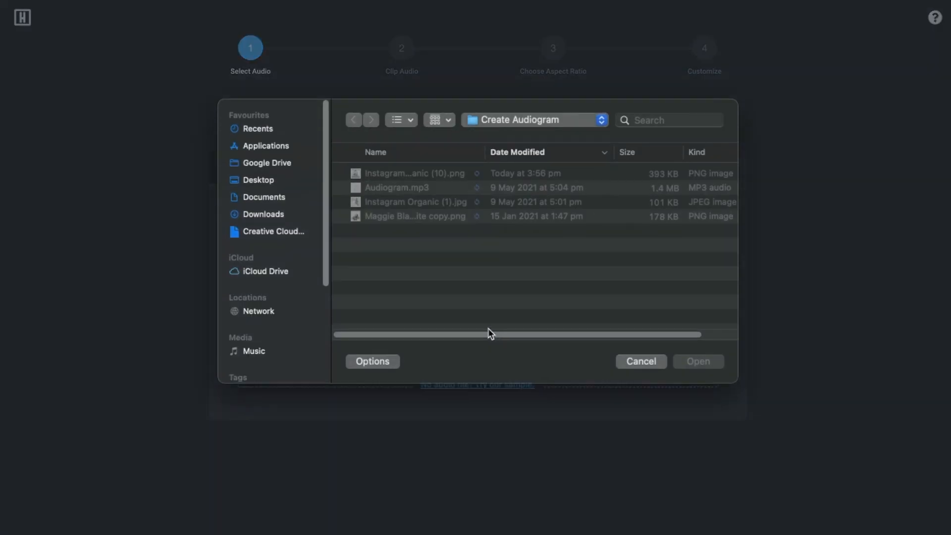
left_click(426, 192)
left_click(698, 363)
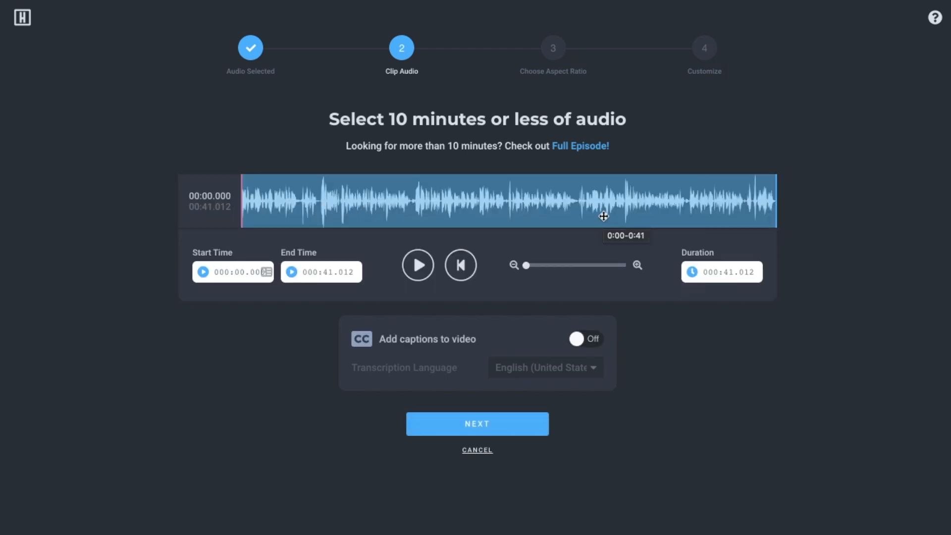
- Keep the full audio clip, enable captions with English (Canada) as the transcription language, and accept the square aspect ratio
left_click(584, 339)
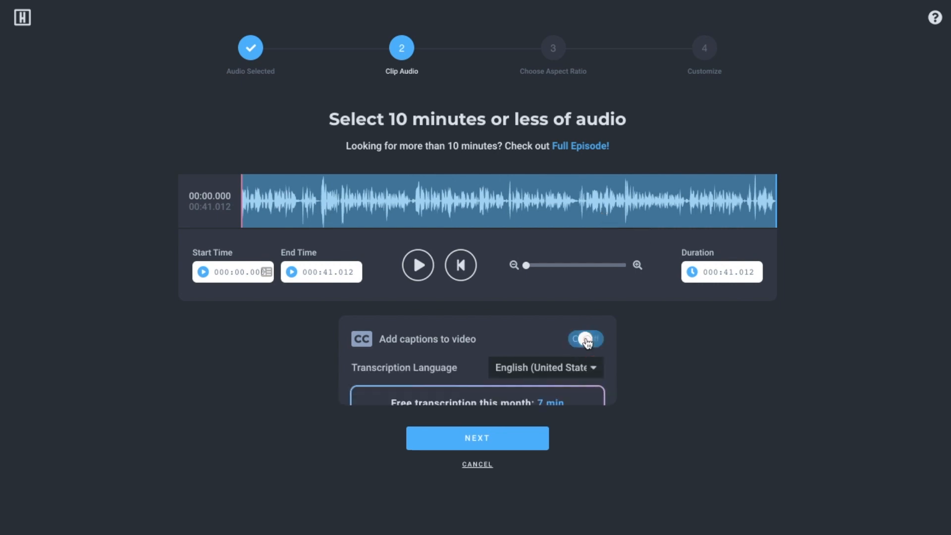
left_click(546, 367)
scroll(549, 391, "down", 10)
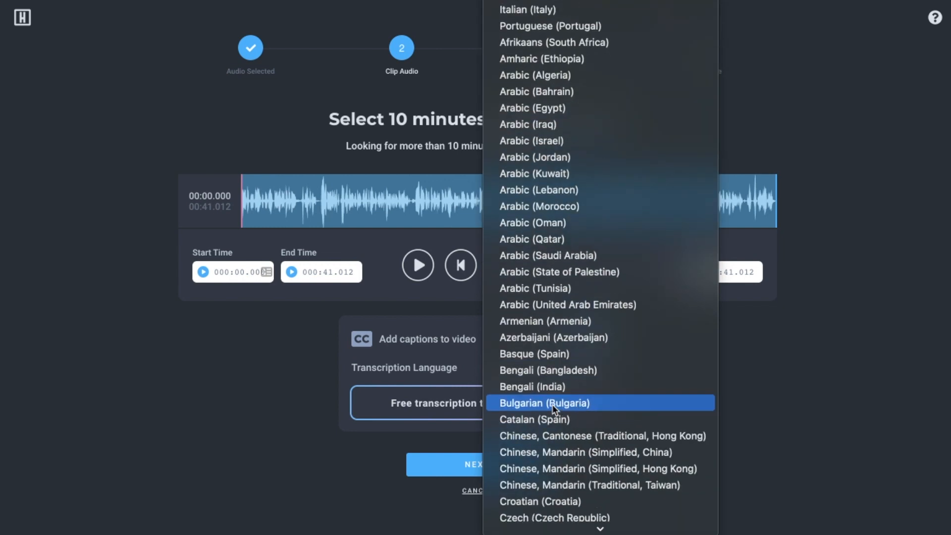
scroll(552, 404, "down", 10)
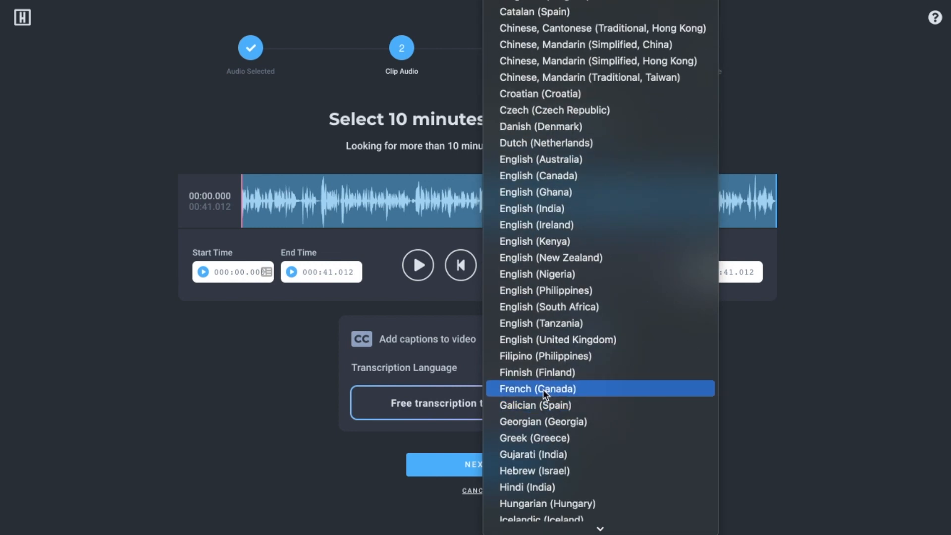
left_click(587, 175)
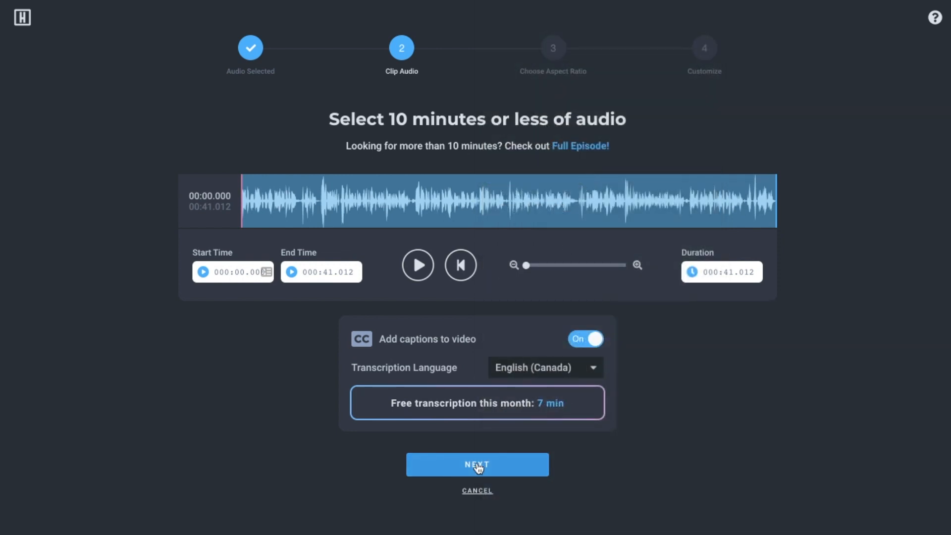
left_click(478, 467)
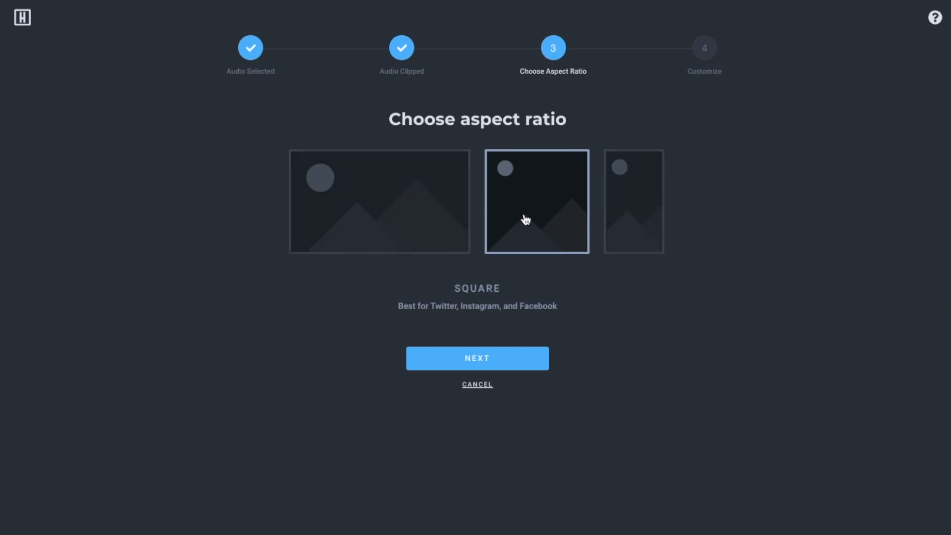
left_click(463, 361)
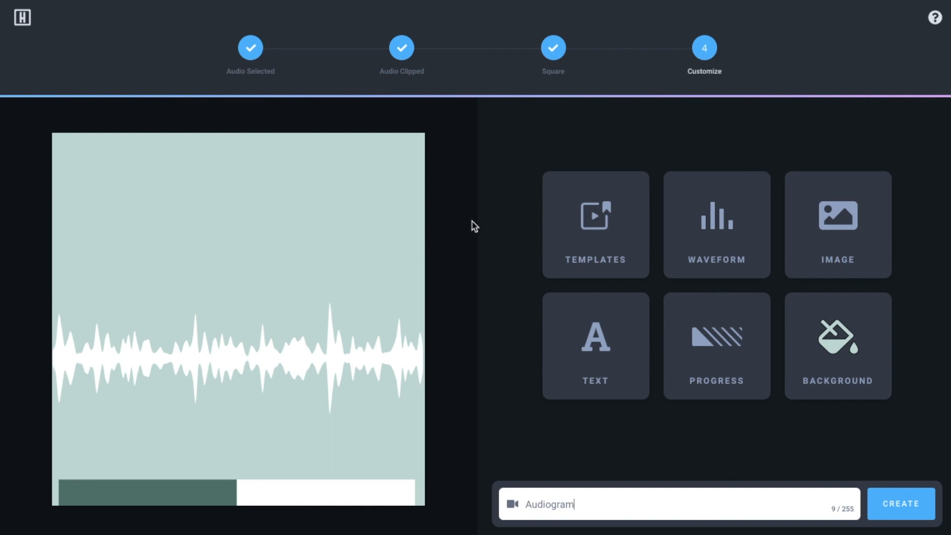
- Browse the available square audiogram templates and return to the customization options without choosing one
left_click(595, 248)
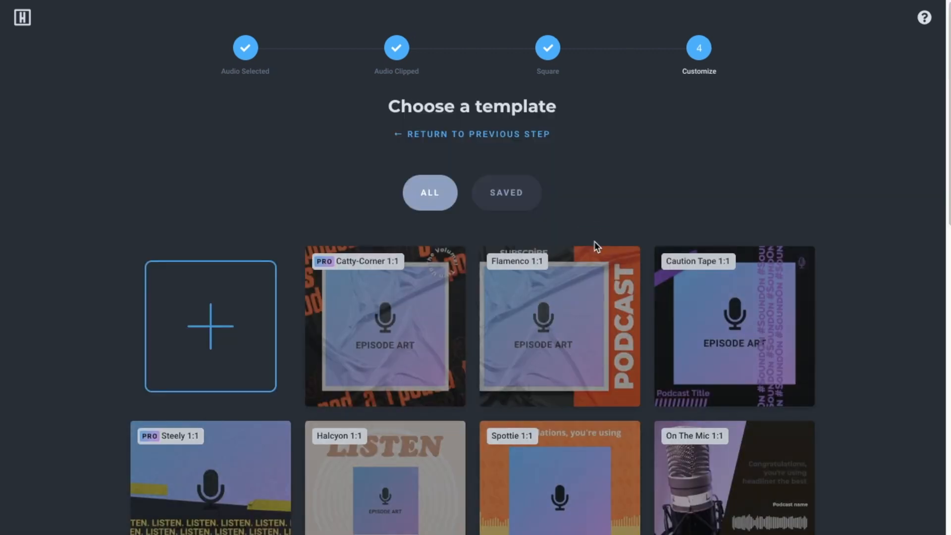
scroll(850, 303, "down", 2)
scroll(850, 304, "down", 1)
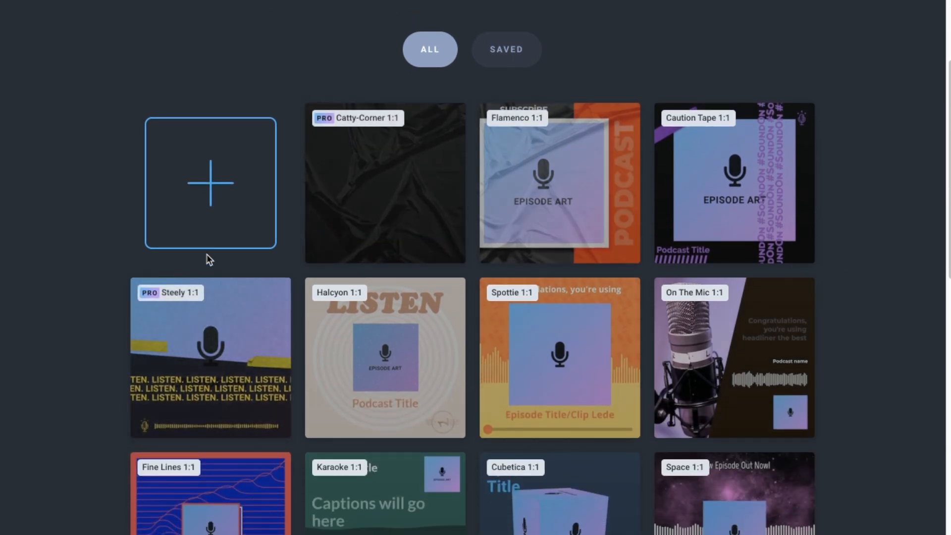
scroll(898, 180, "down", 3)
scroll(898, 180, "down", 3)
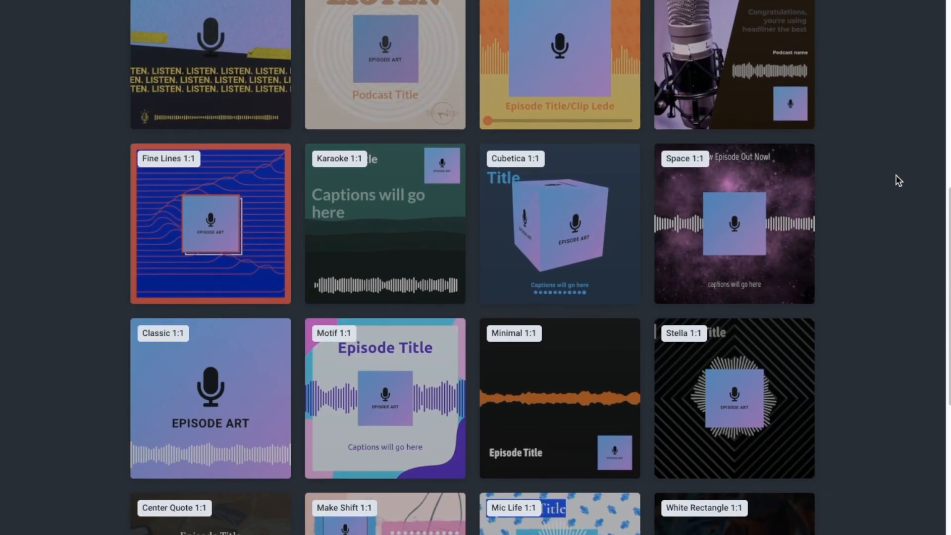
scroll(898, 180, "down", 3)
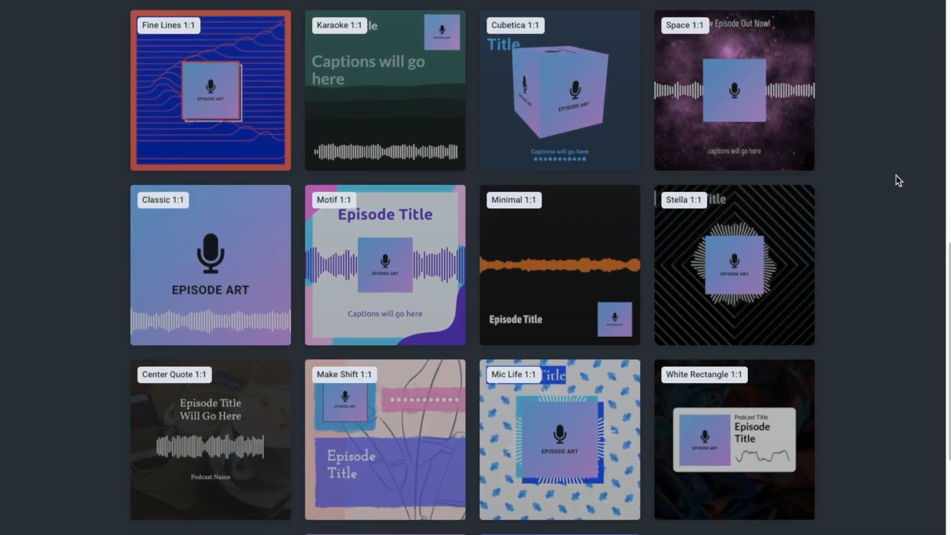
scroll(898, 180, "up", 7)
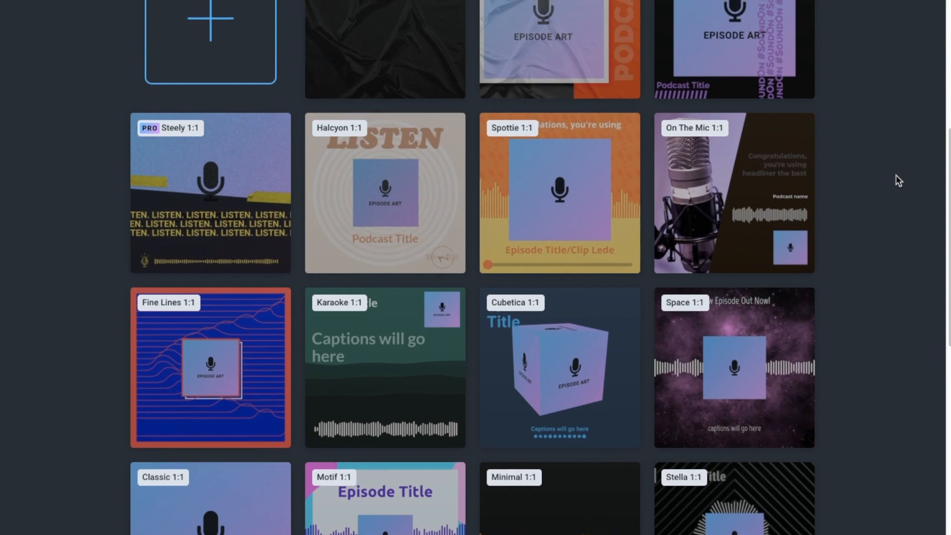
scroll(898, 180, "up", 5)
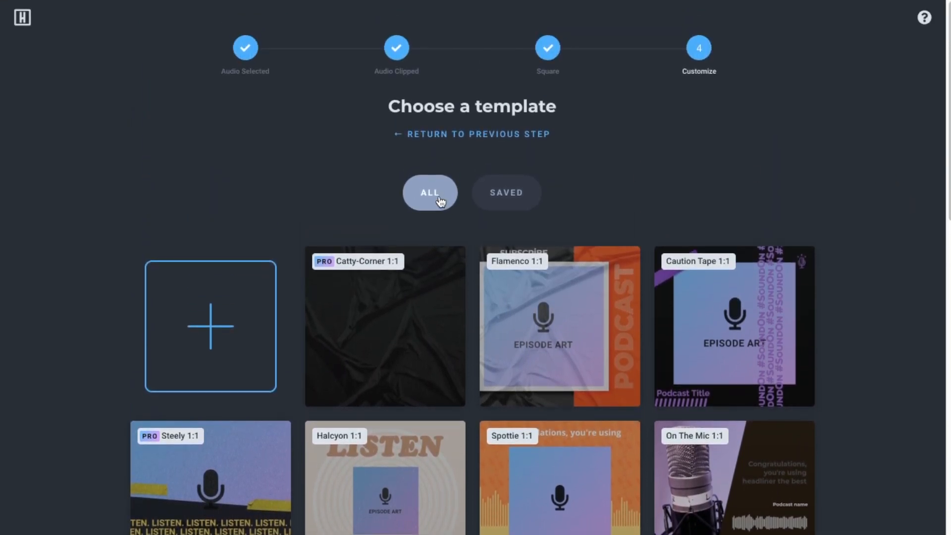
left_click(413, 137)
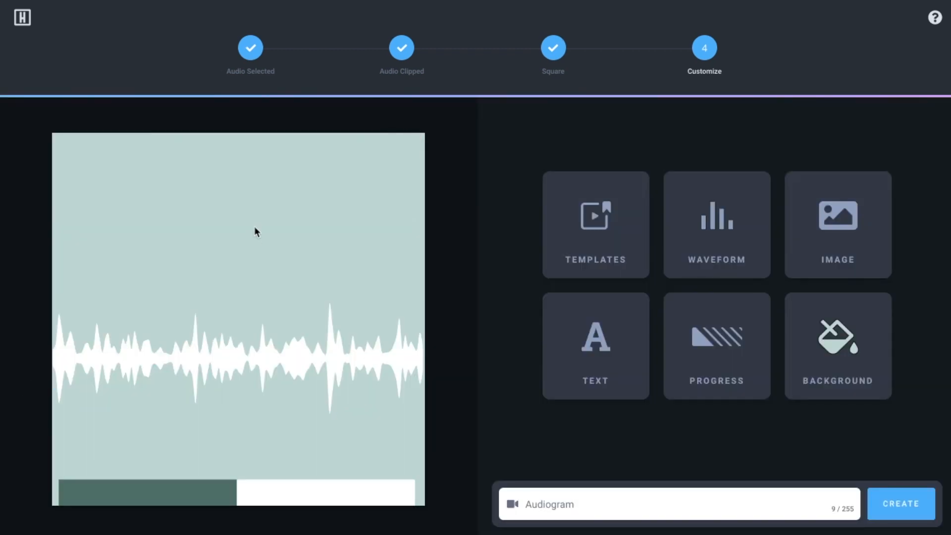
left_click(849, 357)
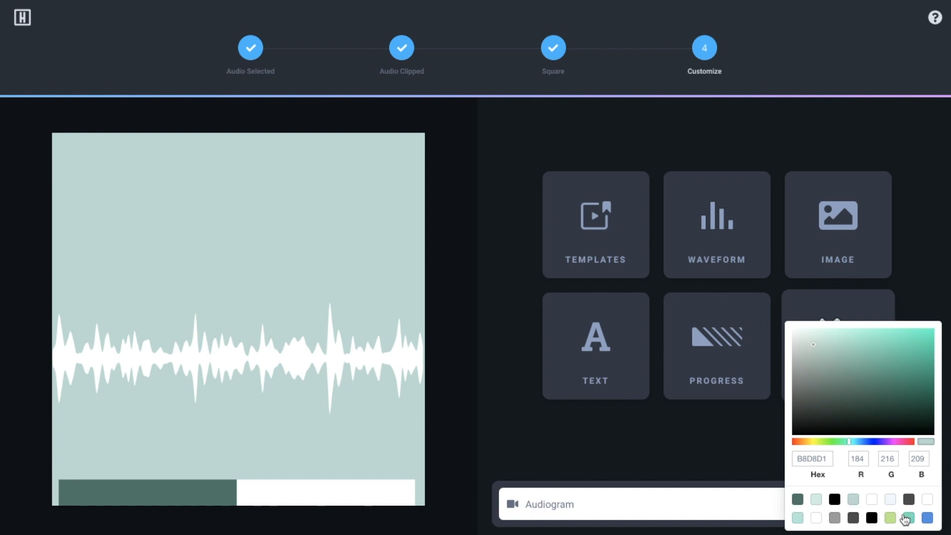
left_click(847, 315)
- Try the slider style for the progress indicator, then return it to the solid block bar style
left_click(735, 344)
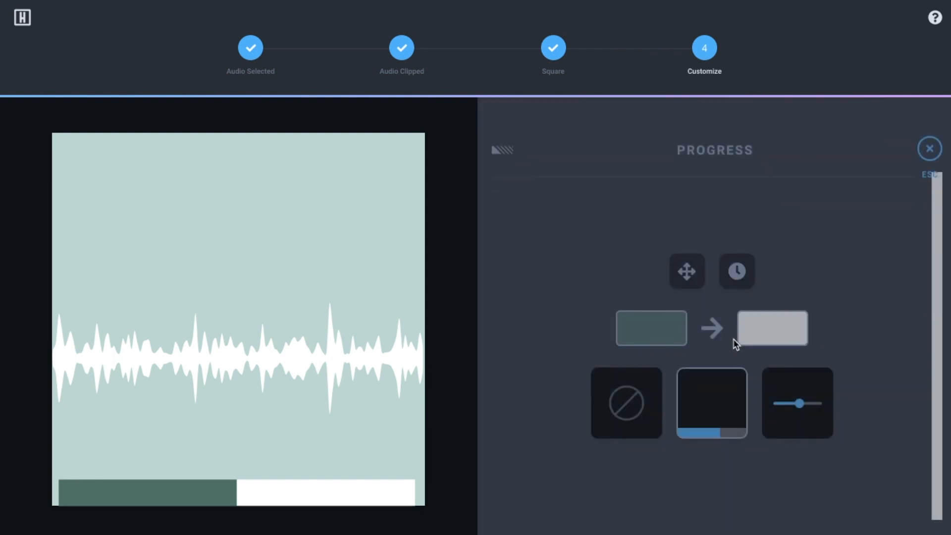
left_click(781, 404)
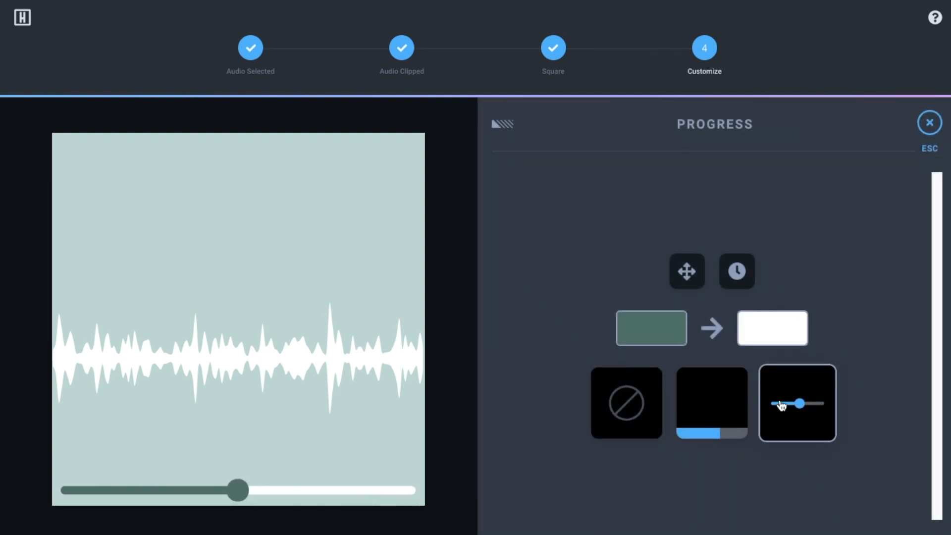
left_click(713, 397)
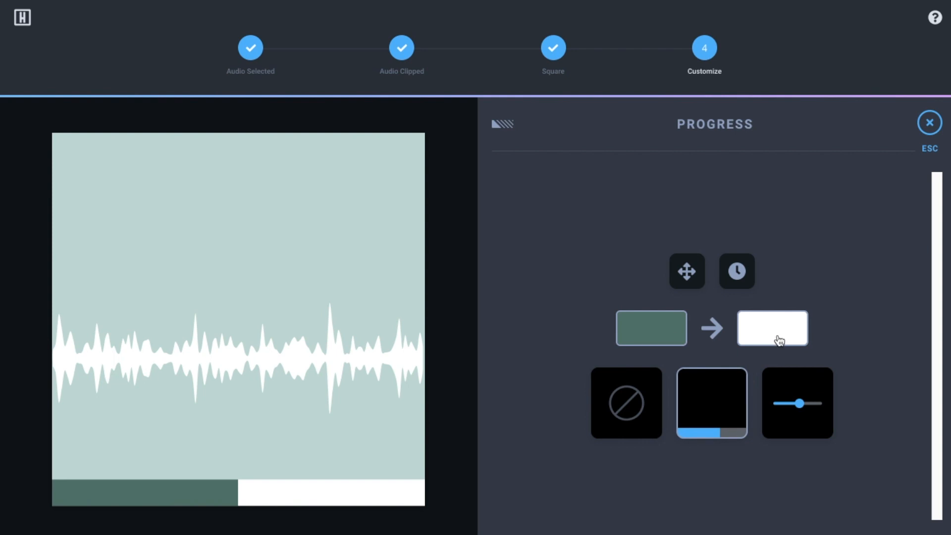
- Set the progress bar's elapsed colour to white and its remaining colour to the background's pale green, B8D8D1
left_click(680, 329)
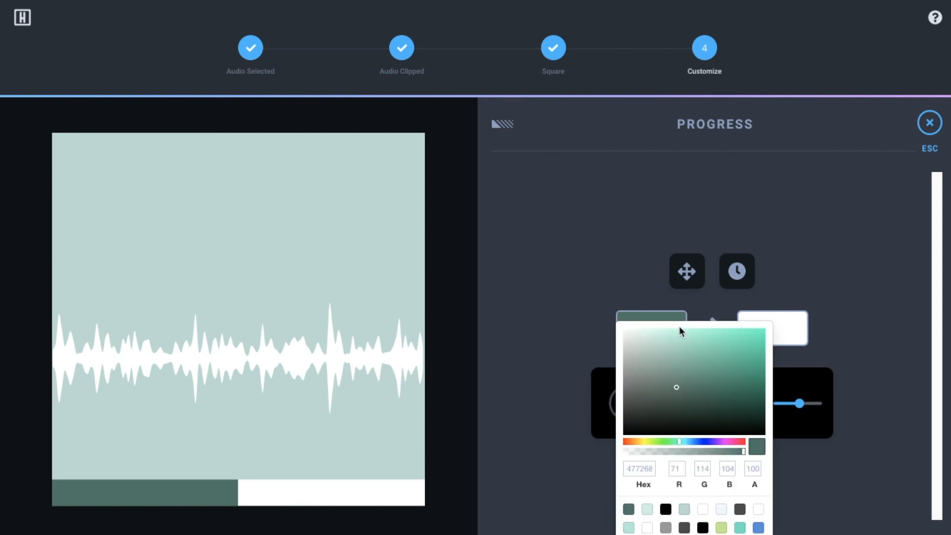
left_click(646, 528)
left_click(791, 327)
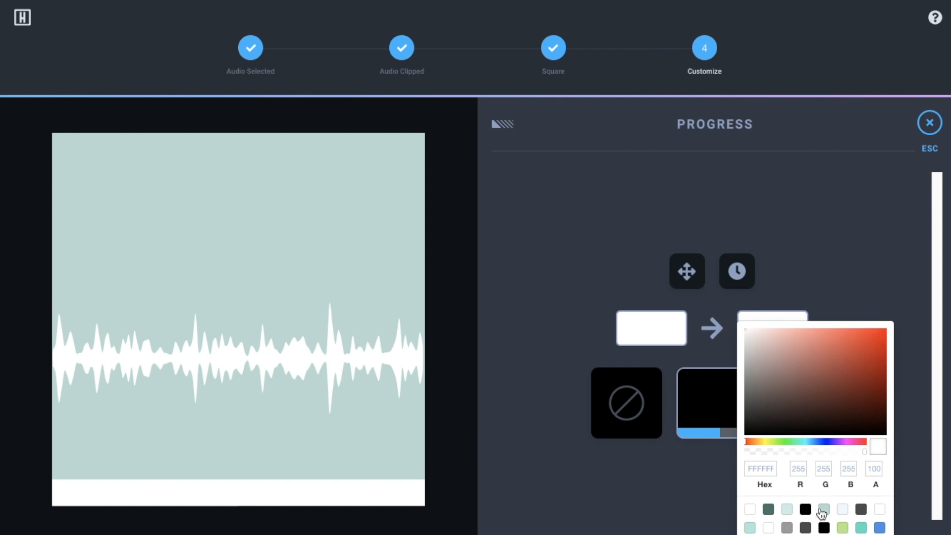
left_click(790, 512)
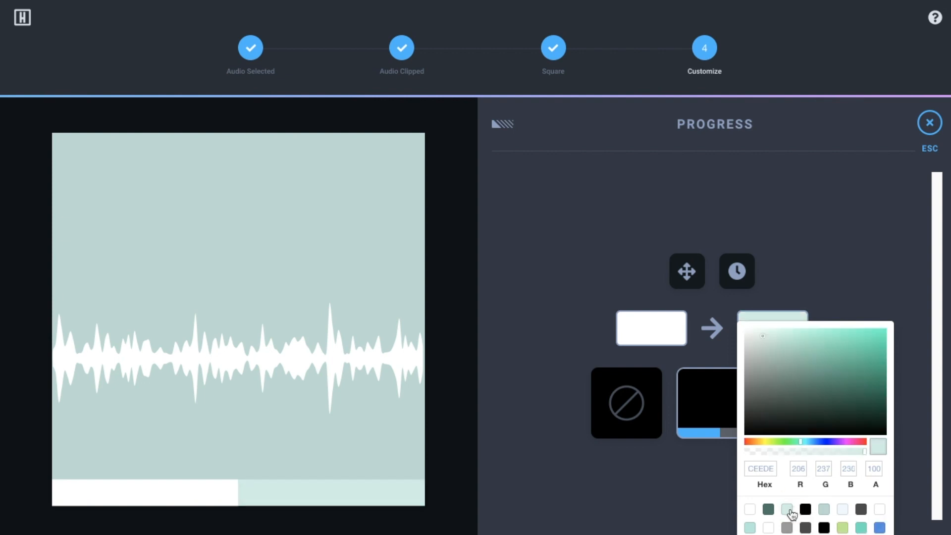
left_click(823, 510)
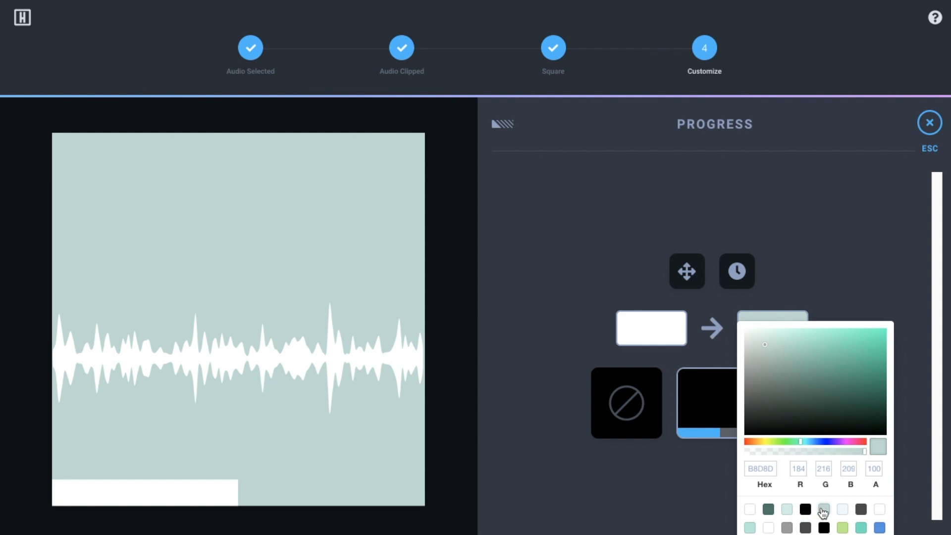
left_click(875, 240)
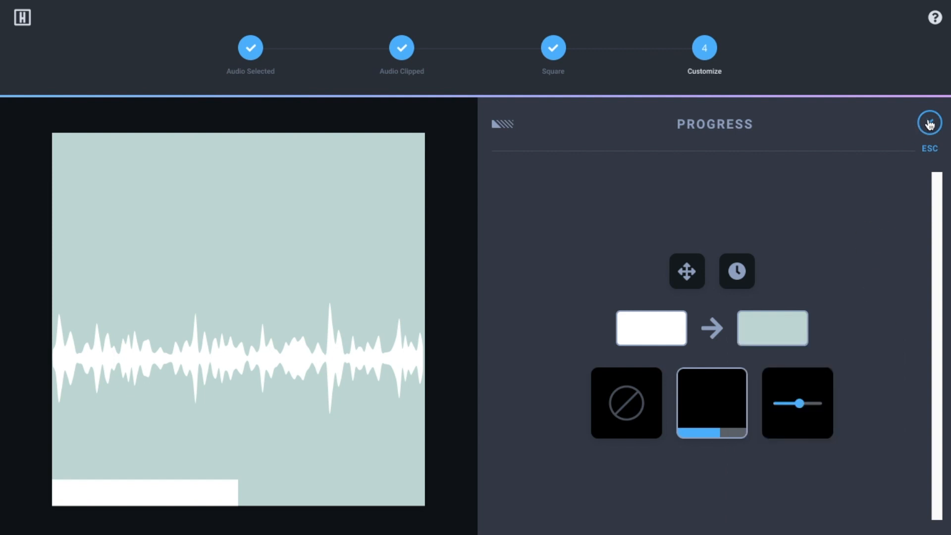
left_click(928, 123)
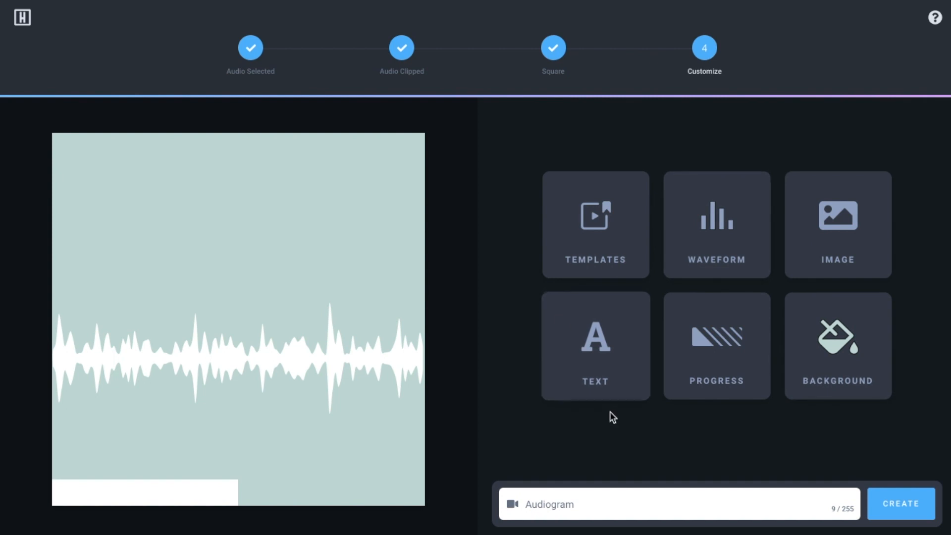
- Compare several waveform styles and choose the centred one with thin, widely spaced rounded vertical bars
left_click(725, 221)
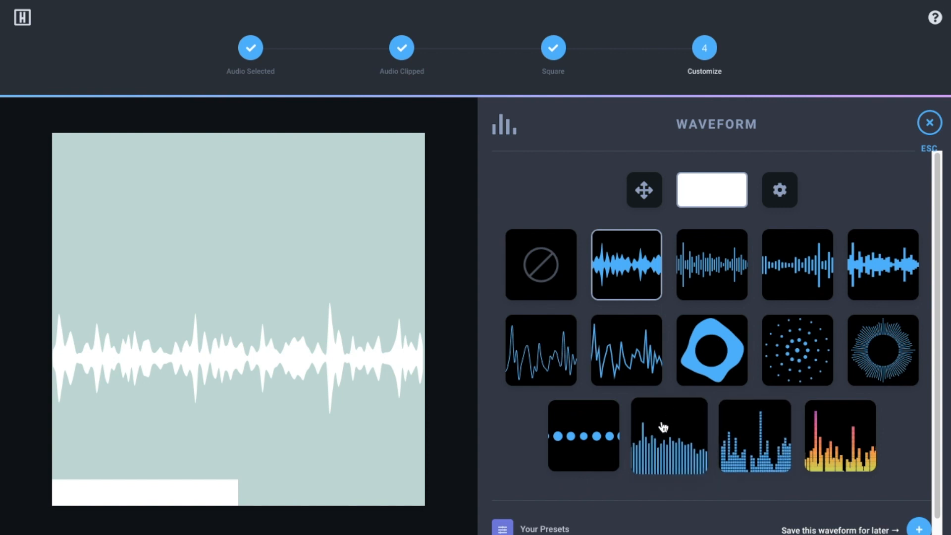
left_click(652, 445)
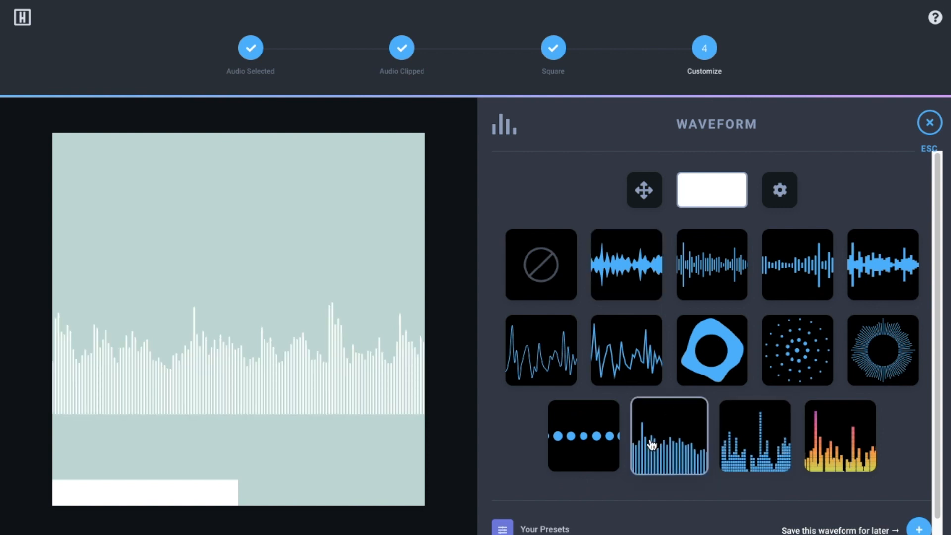
left_click(692, 266)
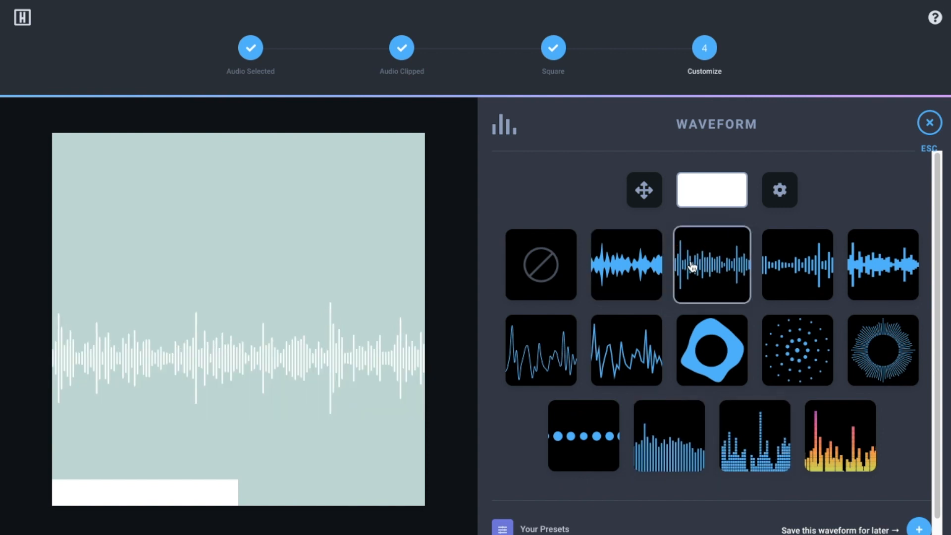
left_click(787, 274)
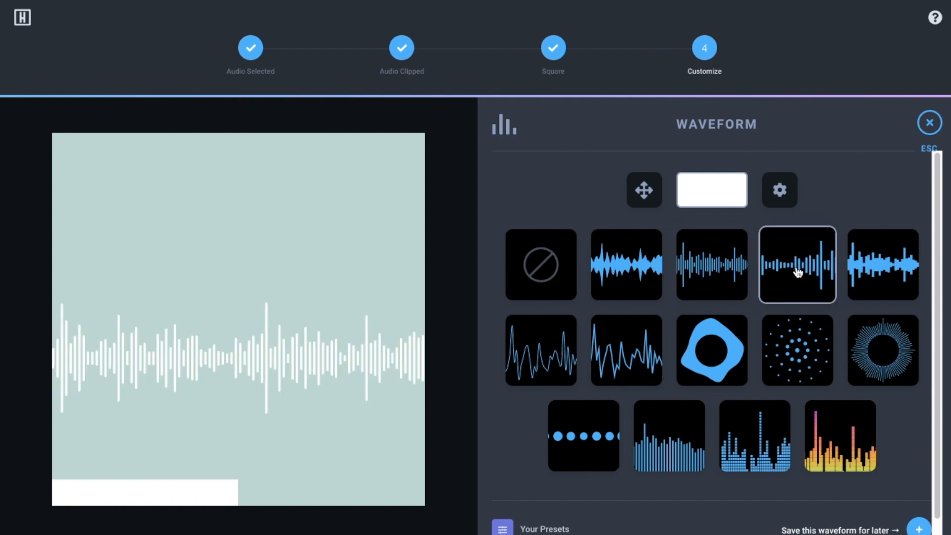
- Set the waveform colour to the dark green 477268 and close the waveform settings
left_click(736, 196)
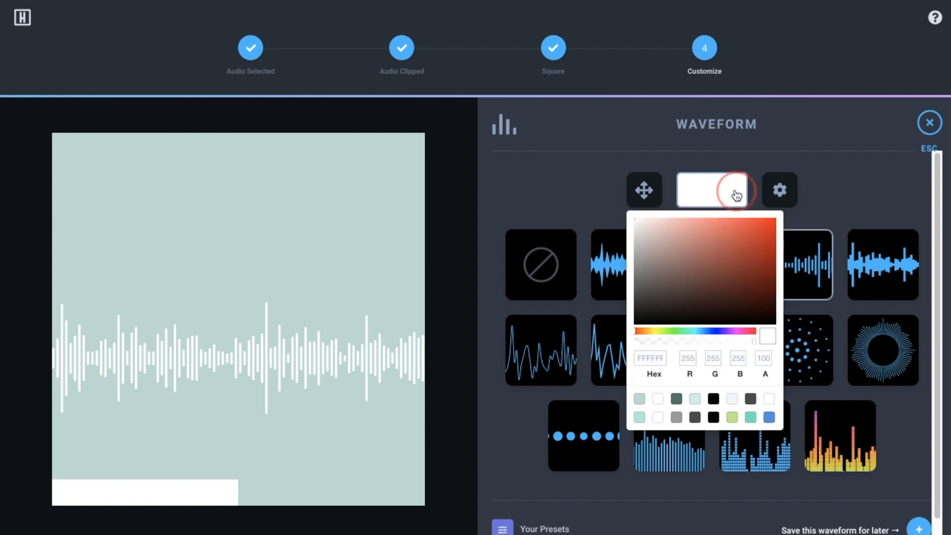
left_click(676, 399)
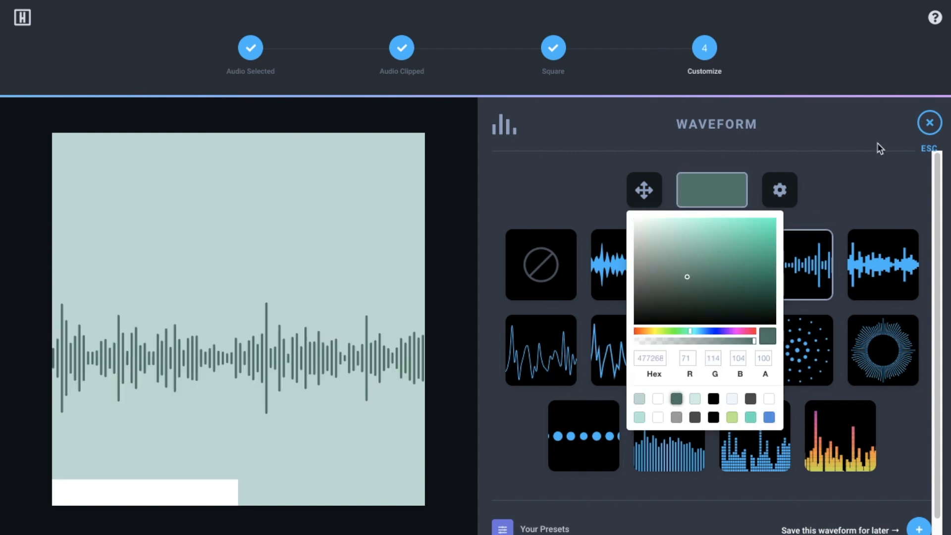
left_click(930, 125)
left_click(929, 125)
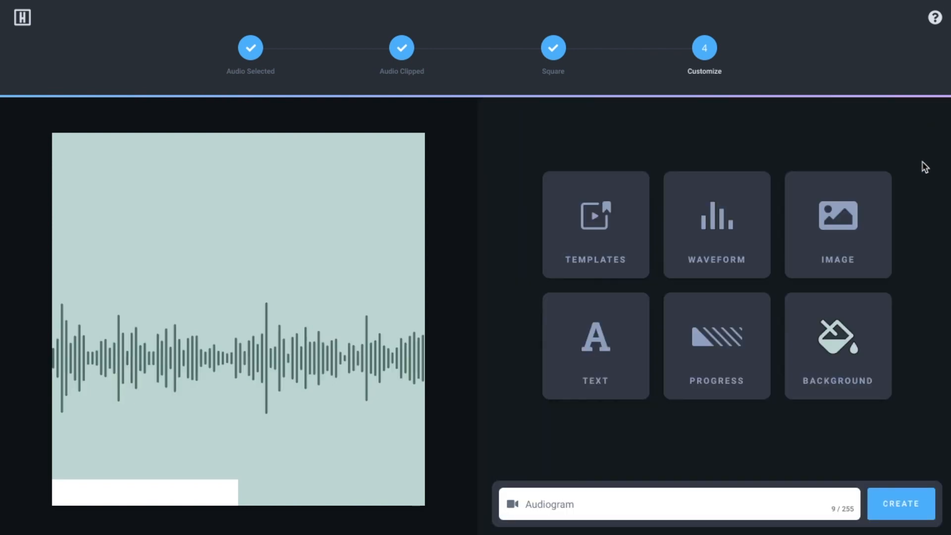
- Create the Audiogram project and open it in the advanced editor
left_click(892, 506)
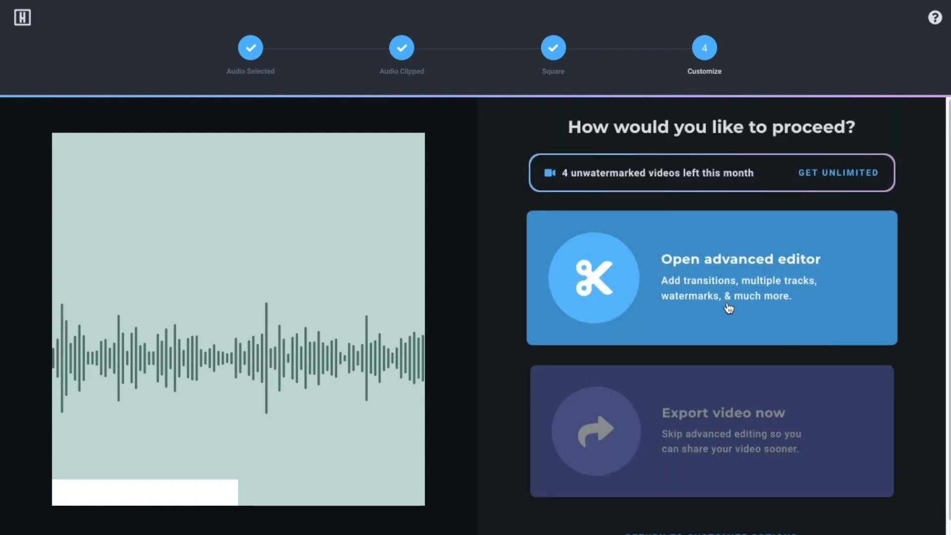
left_click(722, 296)
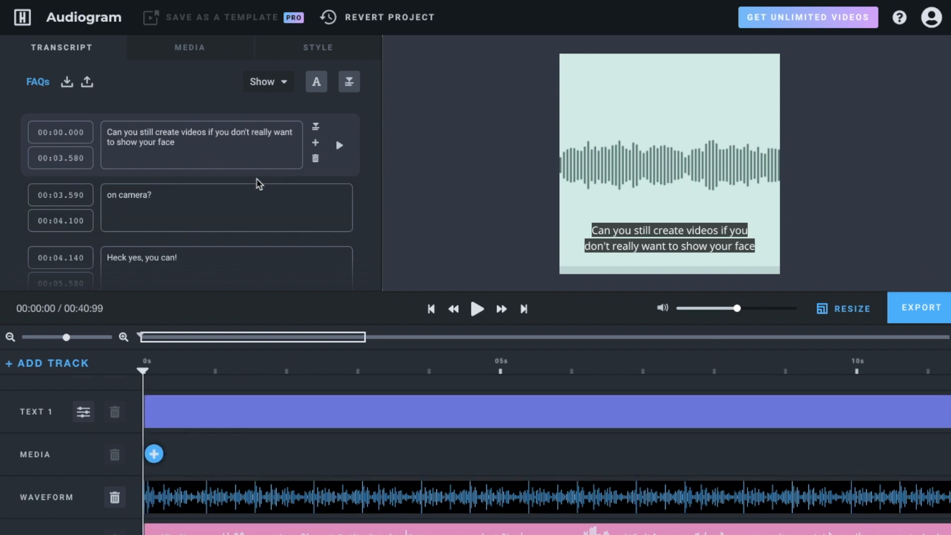
- Examine the first caption in the transcript and the timeline's text, media, waveform and audio tracks
left_click(177, 141)
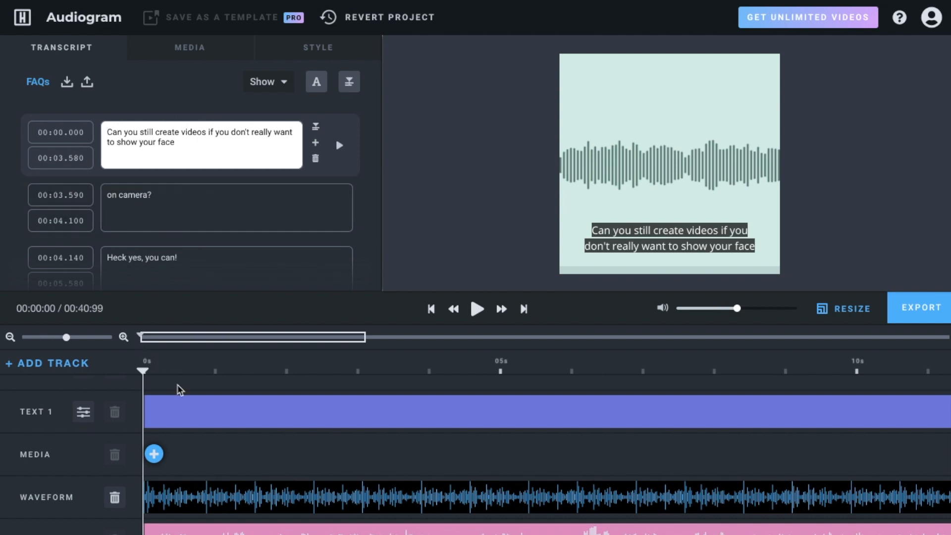
left_click(184, 410)
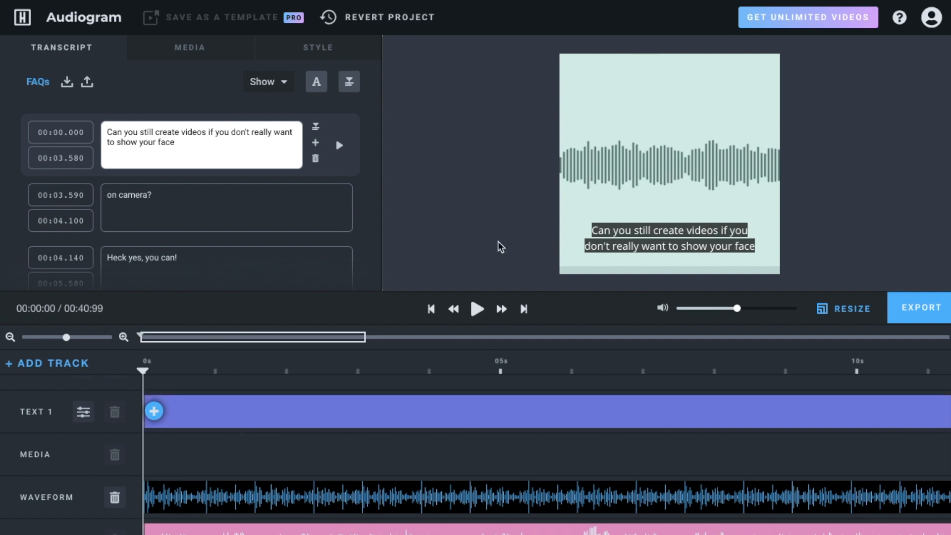
scroll(383, 385, "down", 2)
scroll(382, 386, "up", 2)
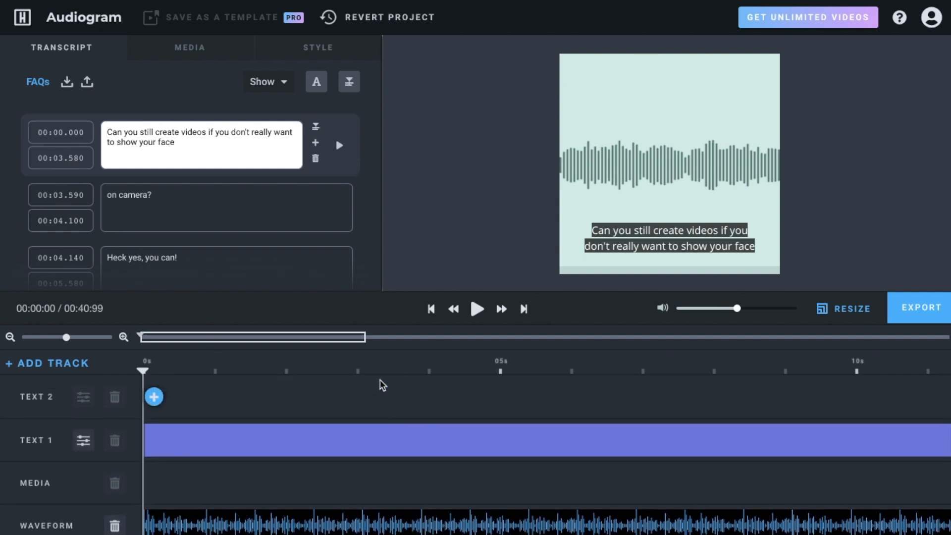
scroll(383, 385, "down", 2)
mouse_move(287, 394)
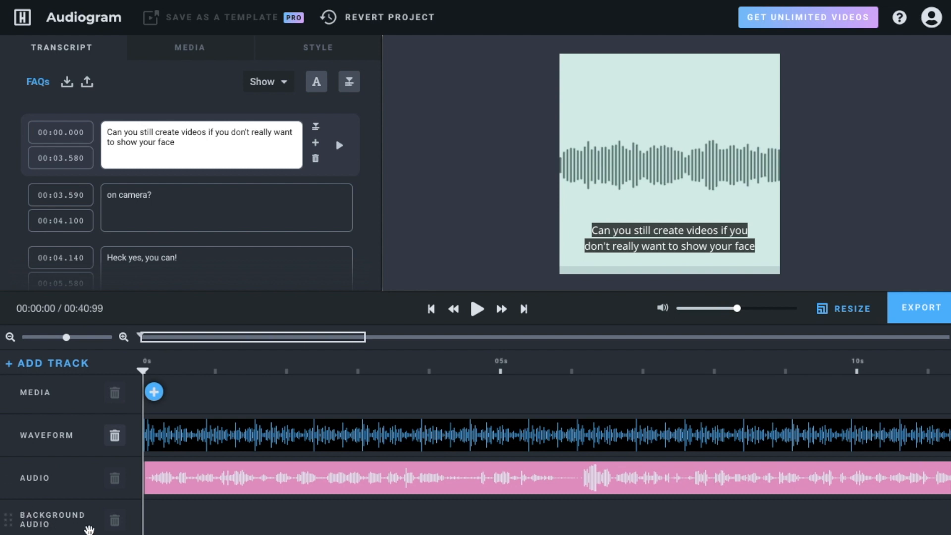
scroll(19, 519, "up", 1)
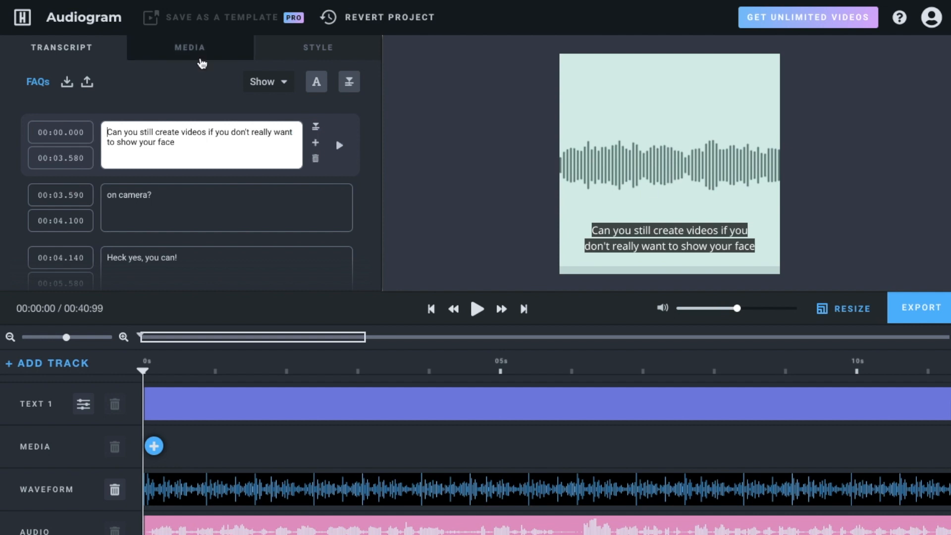
- Search for "entrepreneur" images from Google to add as media, and browse through the results
left_click(194, 49)
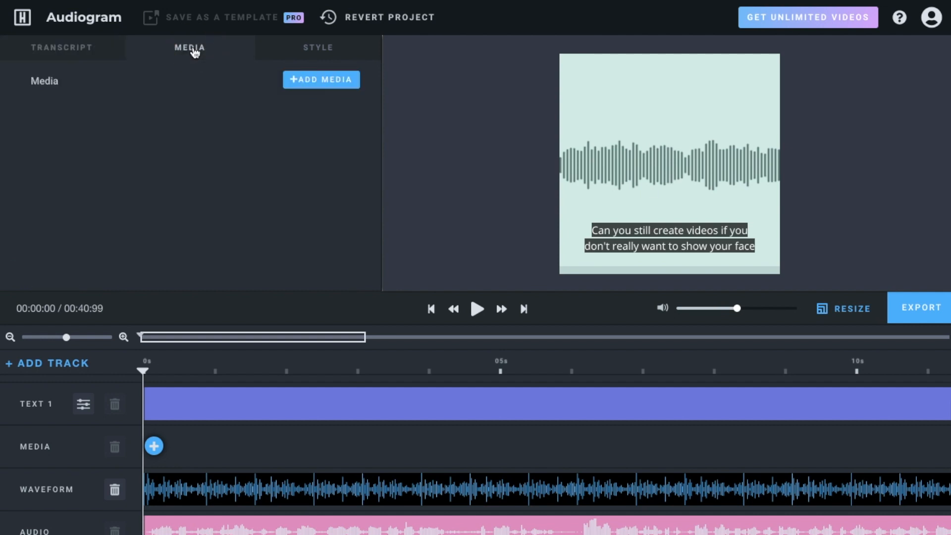
left_click(310, 88)
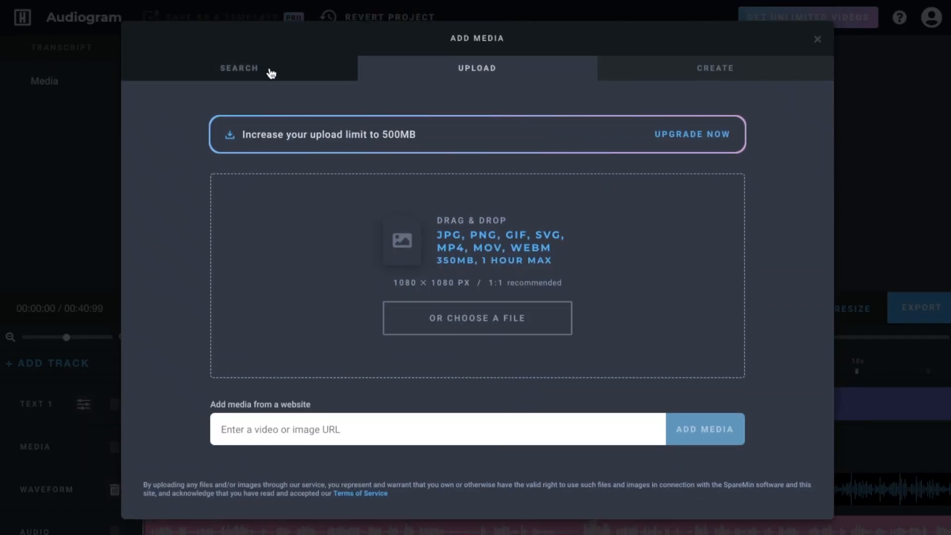
left_click(270, 72)
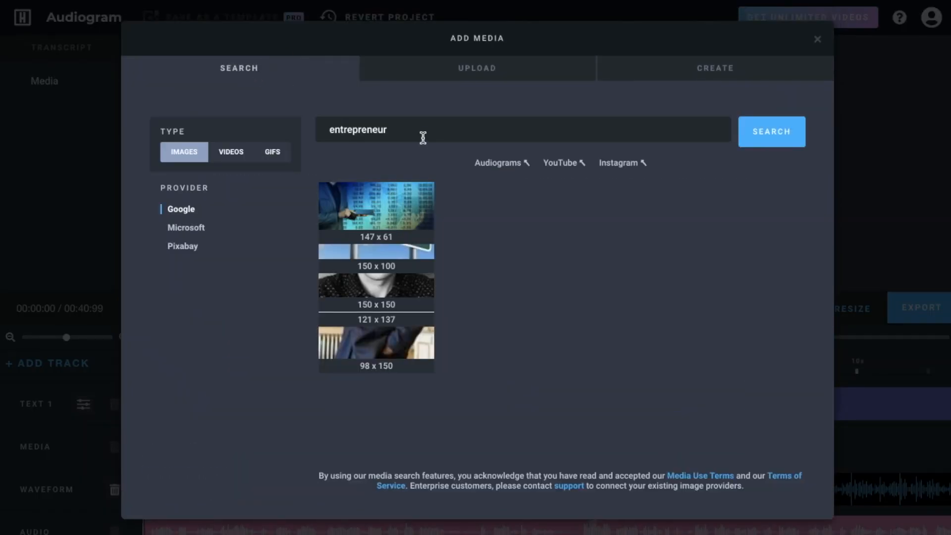
left_click(779, 135)
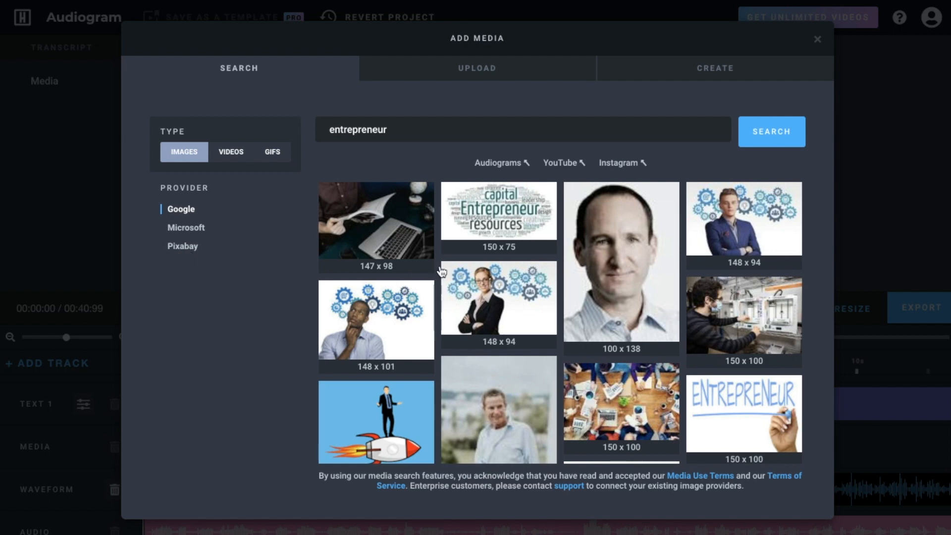
scroll(495, 261, "down", 3)
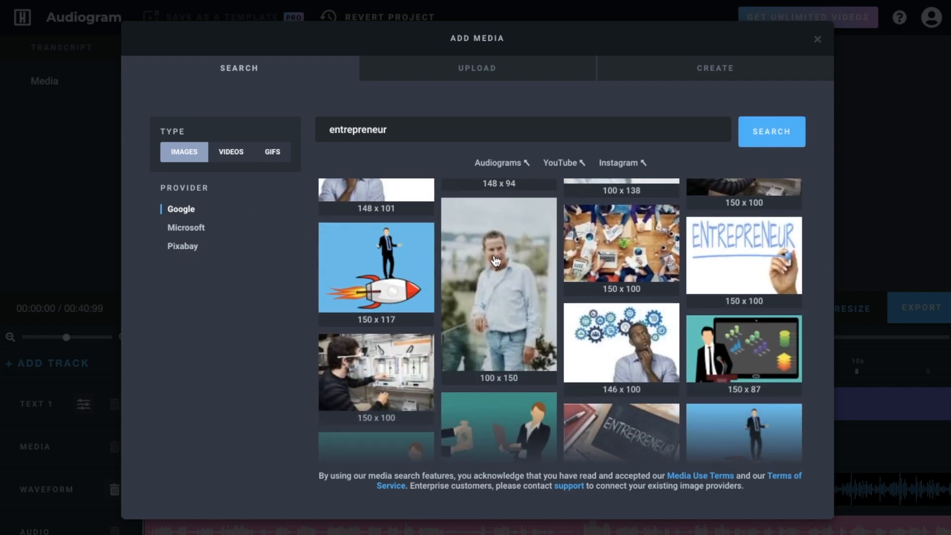
scroll(495, 261, "down", 1)
scroll(495, 261, "down", 1)
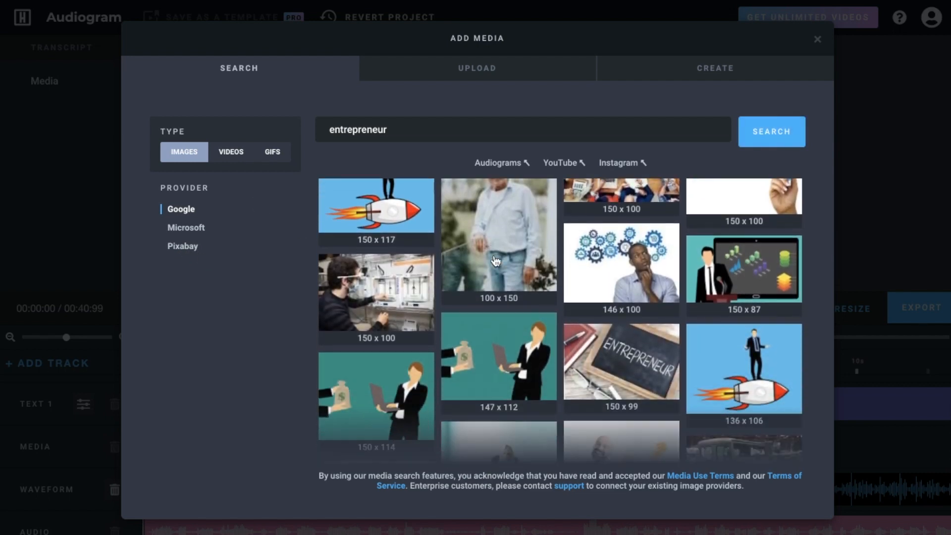
scroll(495, 261, "down", 2)
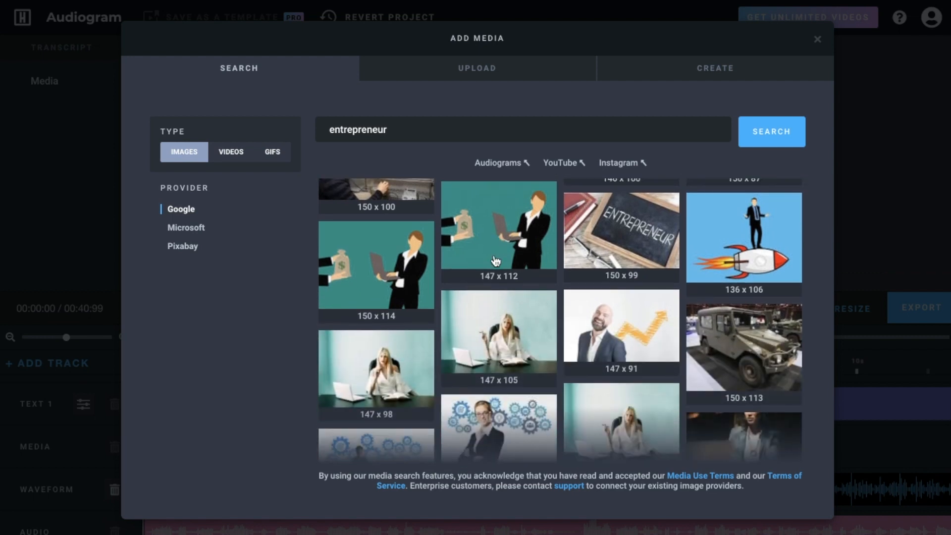
scroll(473, 360, "down", 3)
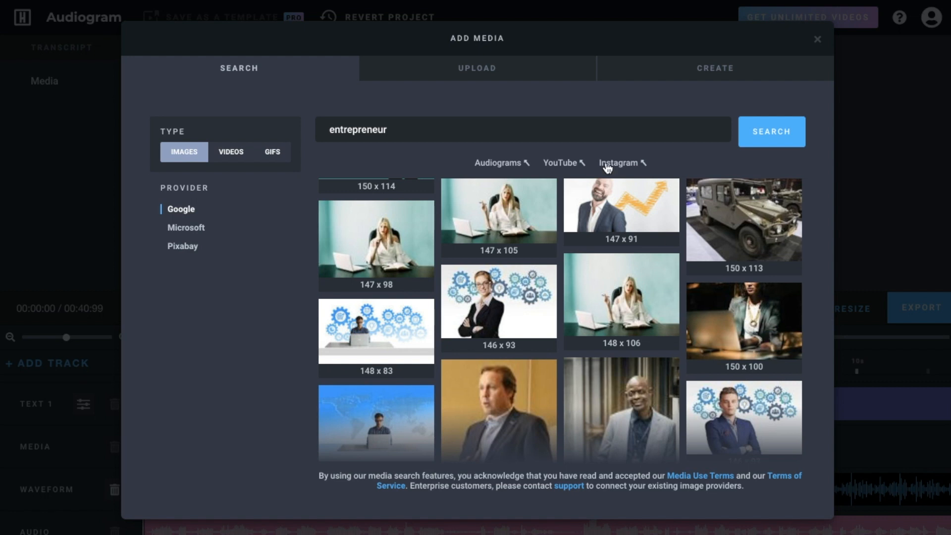
- Upload the most recent PNG, number (10), from the Create Audiogram folder and add it to the video
left_click(465, 72)
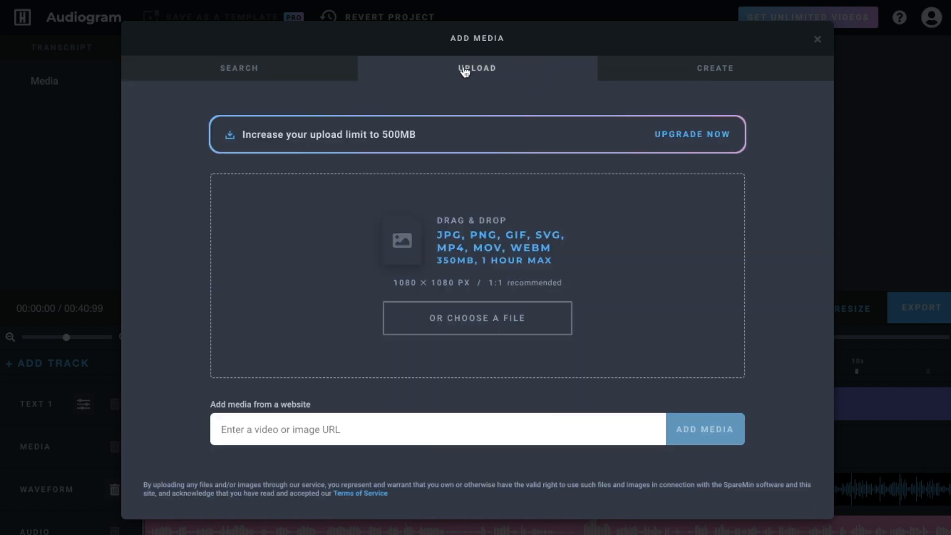
left_click(494, 317)
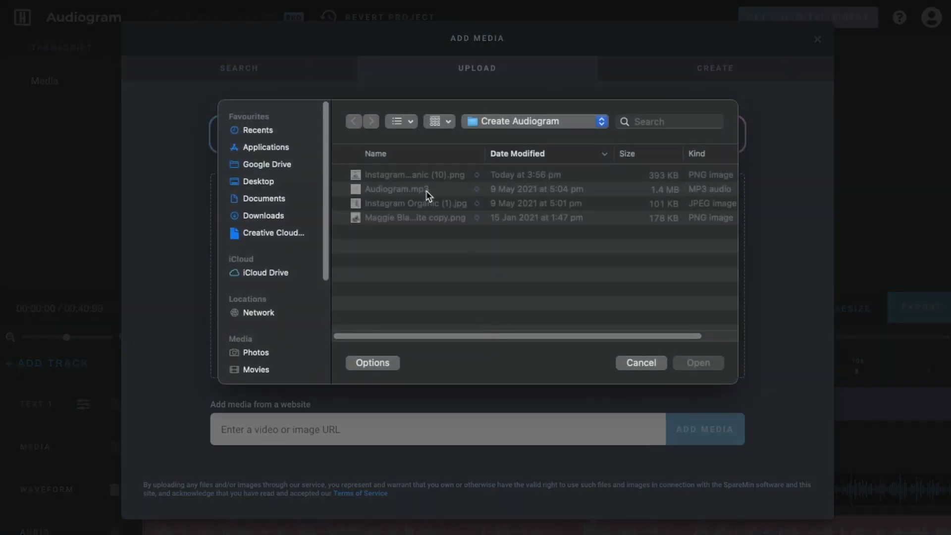
left_click(419, 177)
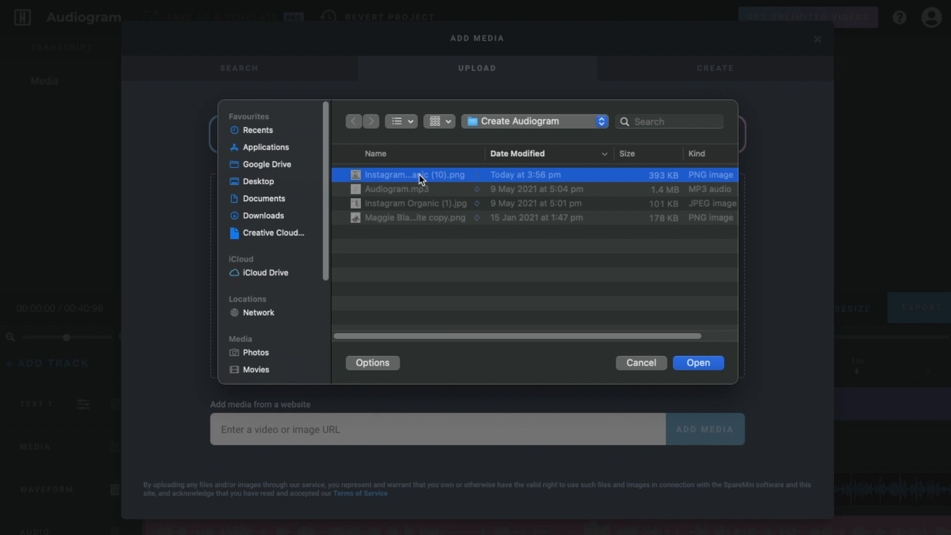
left_click(700, 365)
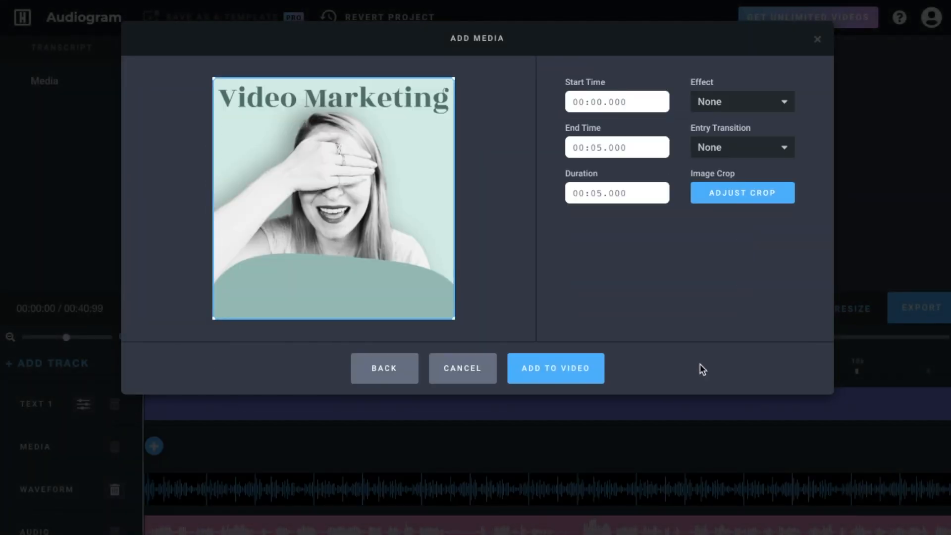
left_click(559, 370)
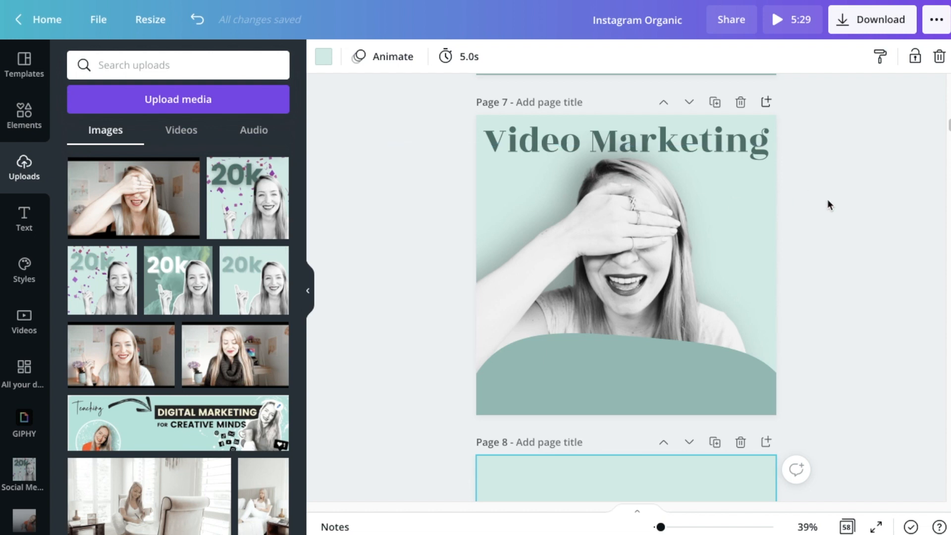
- In Canva's Instagram Organic design, add the uploaded covered-eyes photo to page 8 and look at the image effects with Background Remover
scroll(827, 201, "up", 1)
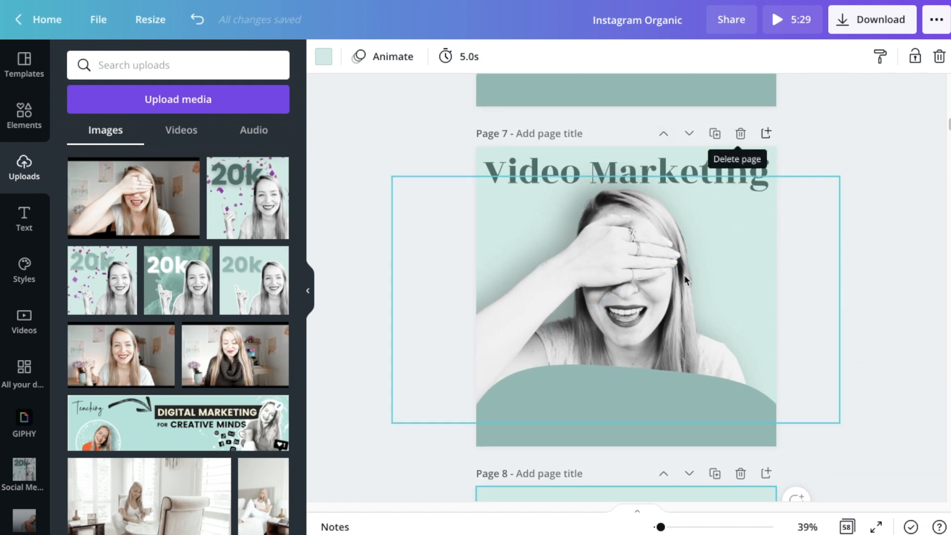
scroll(674, 292, "down", 4)
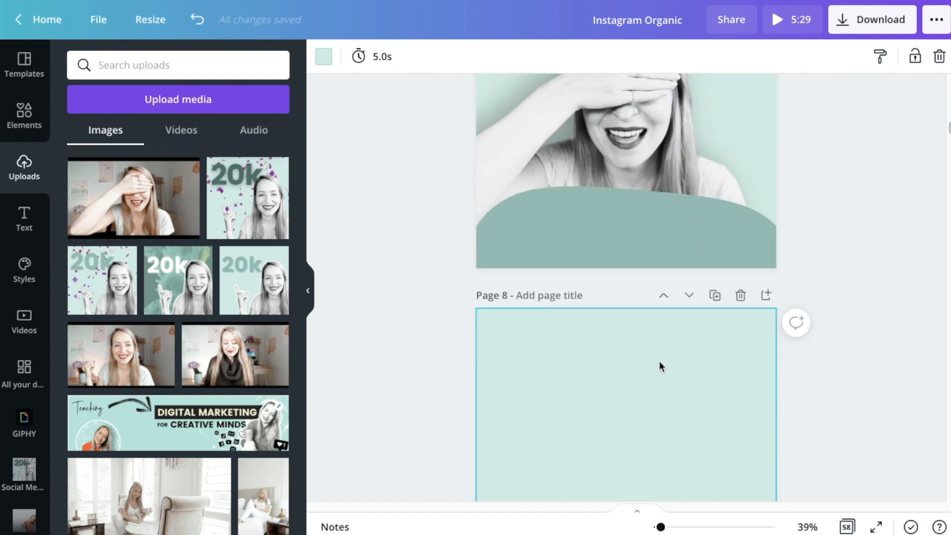
left_click(132, 205)
scroll(429, 362, "down", 2)
scroll(430, 360, "down", 1)
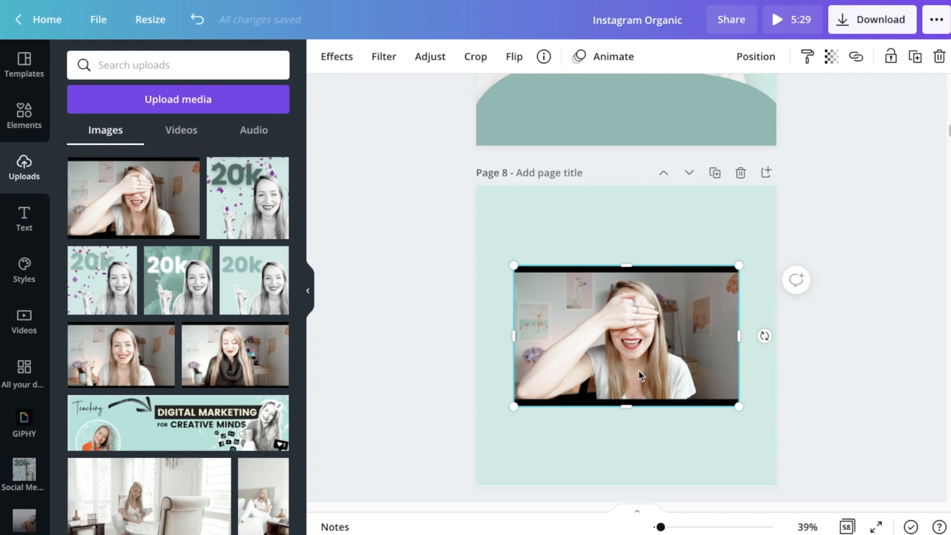
left_click(331, 60)
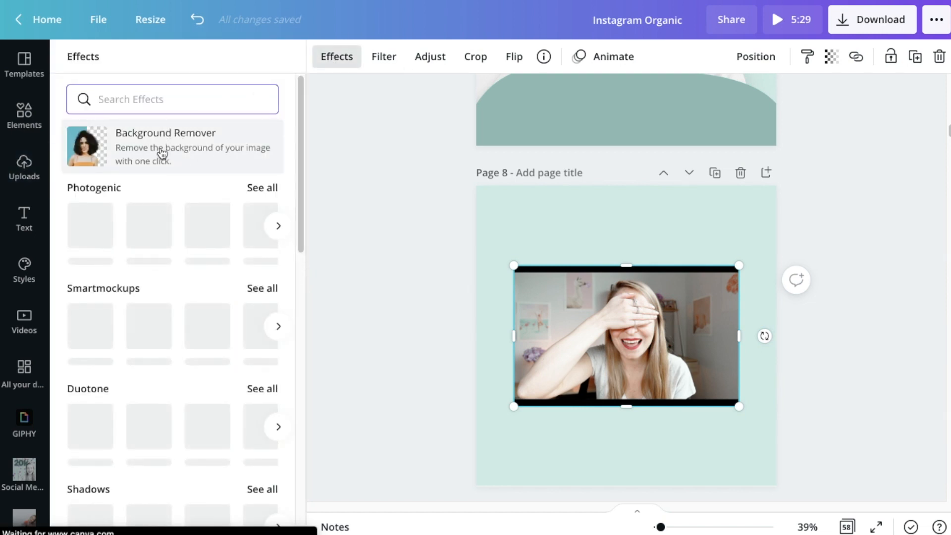
left_click(620, 252)
- Delete the pale green background colour from page 7, the Video Marketing design
scroll(620, 252, "up", 5)
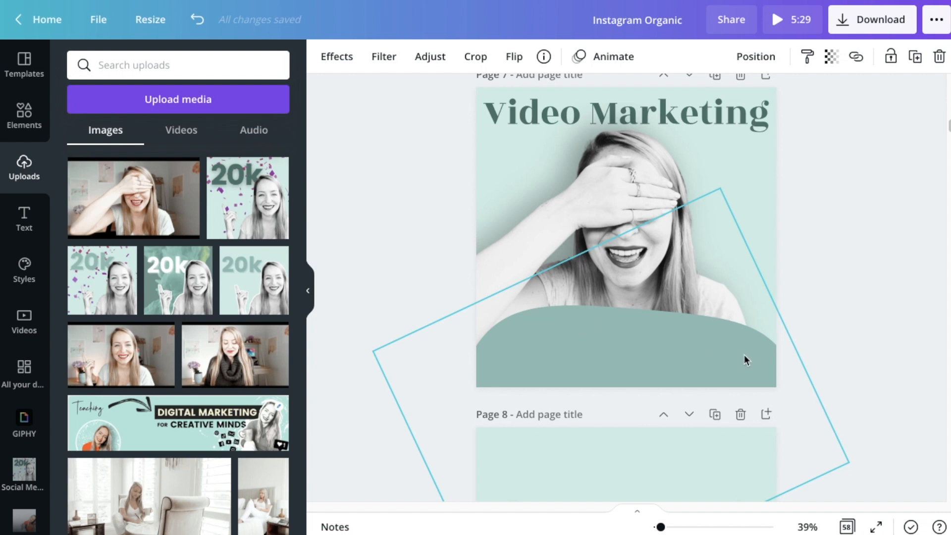
scroll(546, 353, "up", 1)
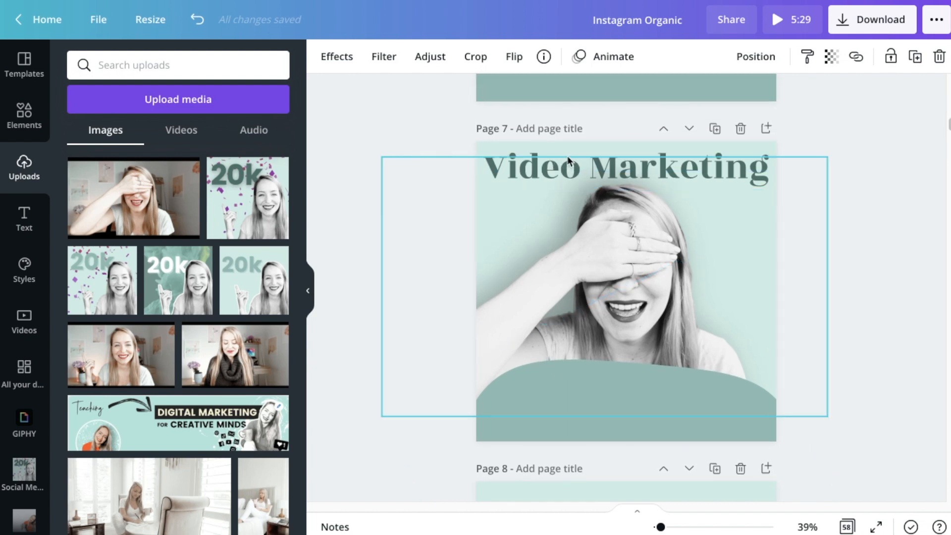
left_click(772, 144)
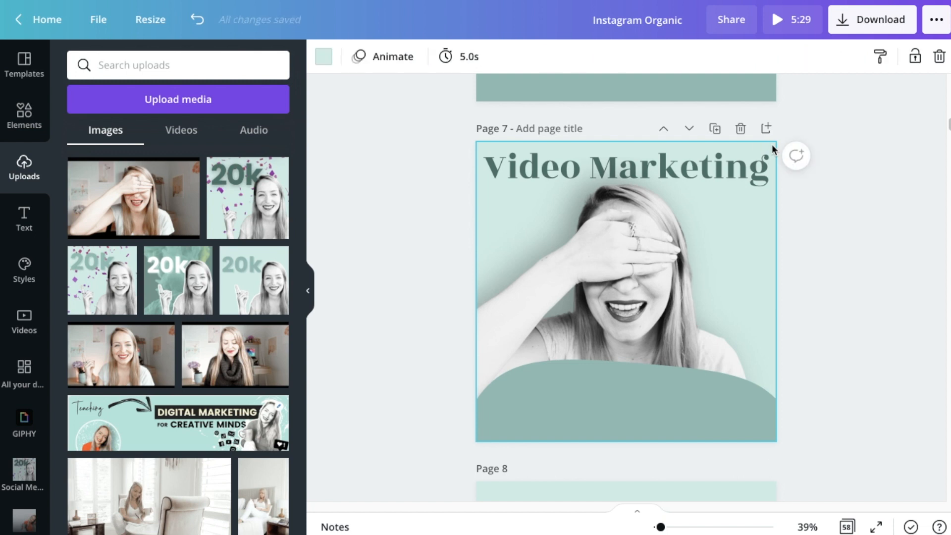
key("Delete")
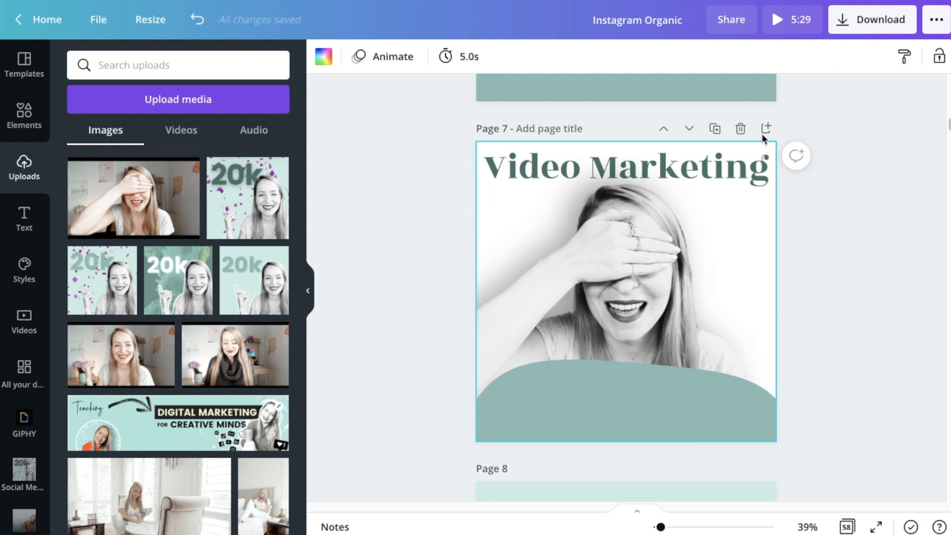
- Set the download's file type to PNG with a transparent background
left_click(875, 26)
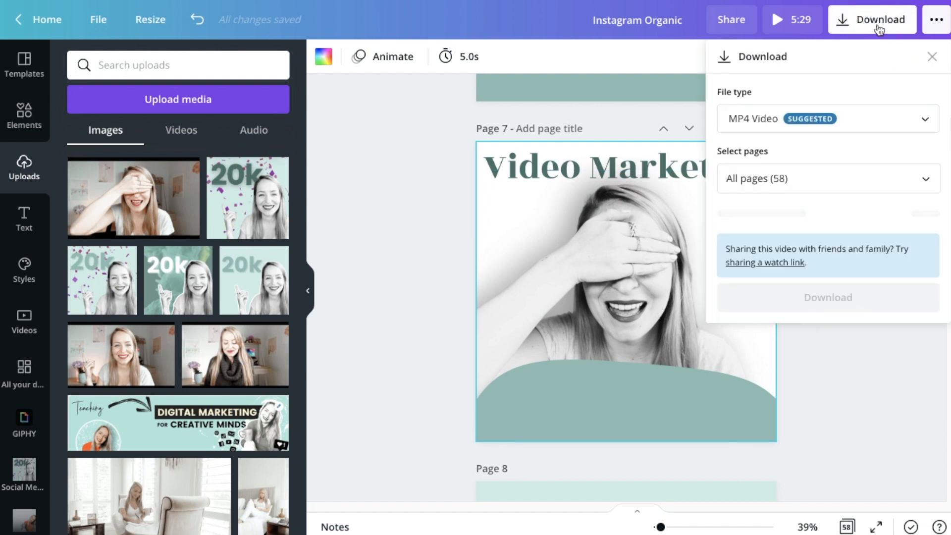
left_click(774, 116)
scroll(771, 99, "up", 1)
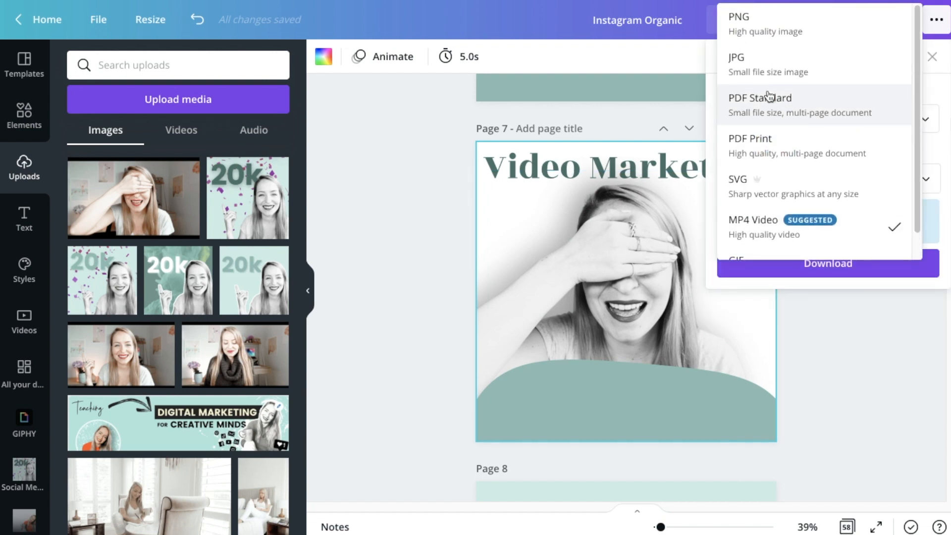
left_click(763, 20)
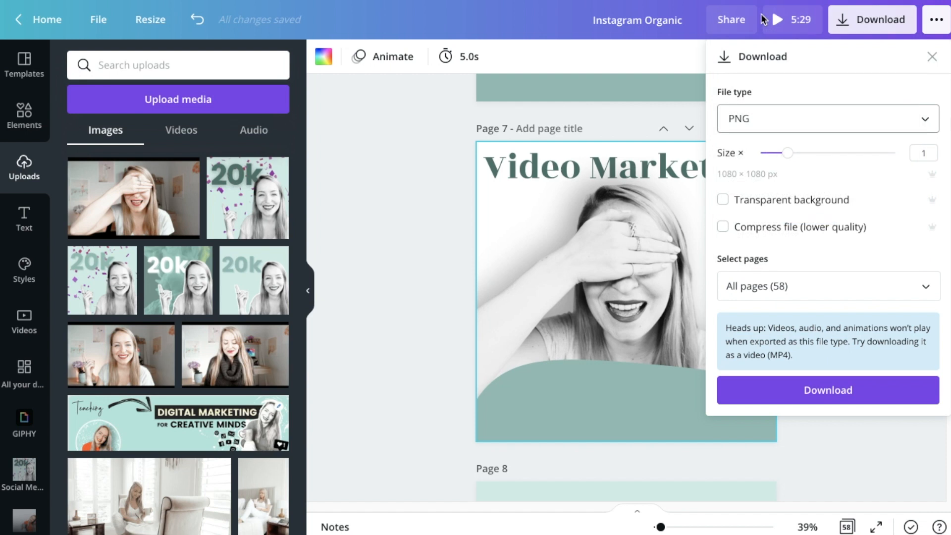
left_click(729, 203)
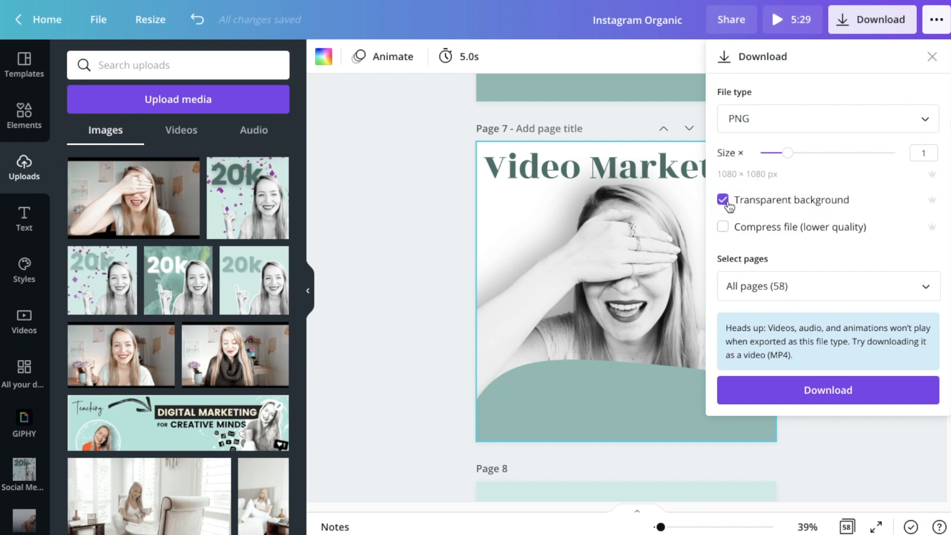
- Limit the download to page 7 instead of all pages
left_click(781, 287)
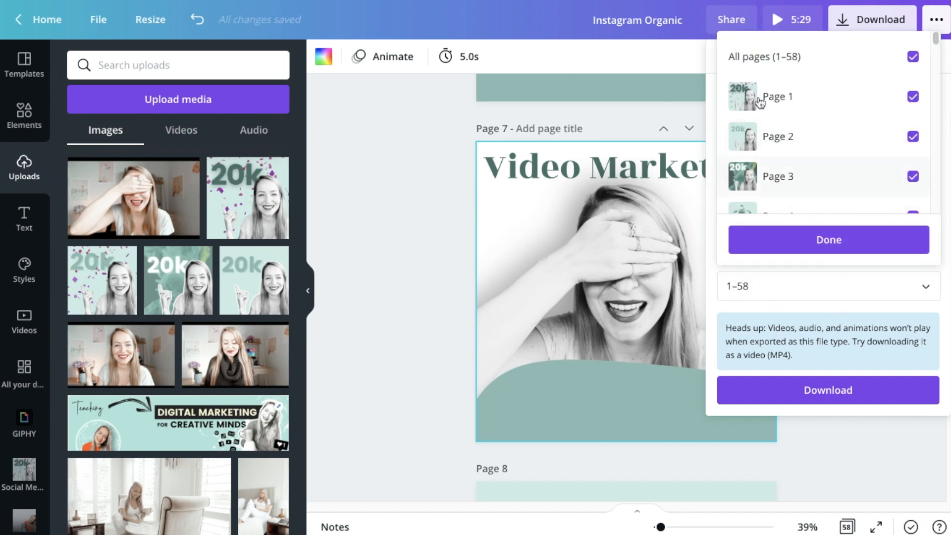
left_click(910, 58)
scroll(895, 131, "down", 5)
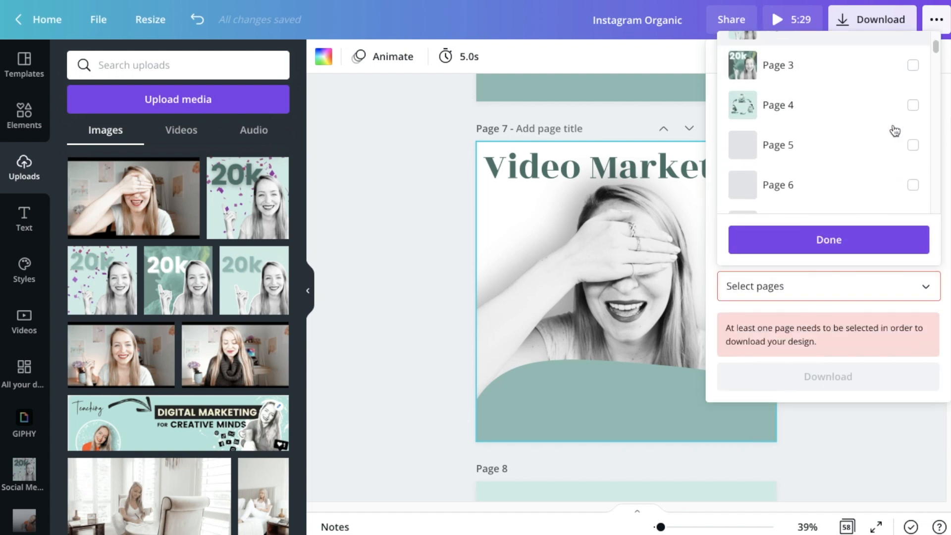
left_click(914, 147)
left_click(836, 246)
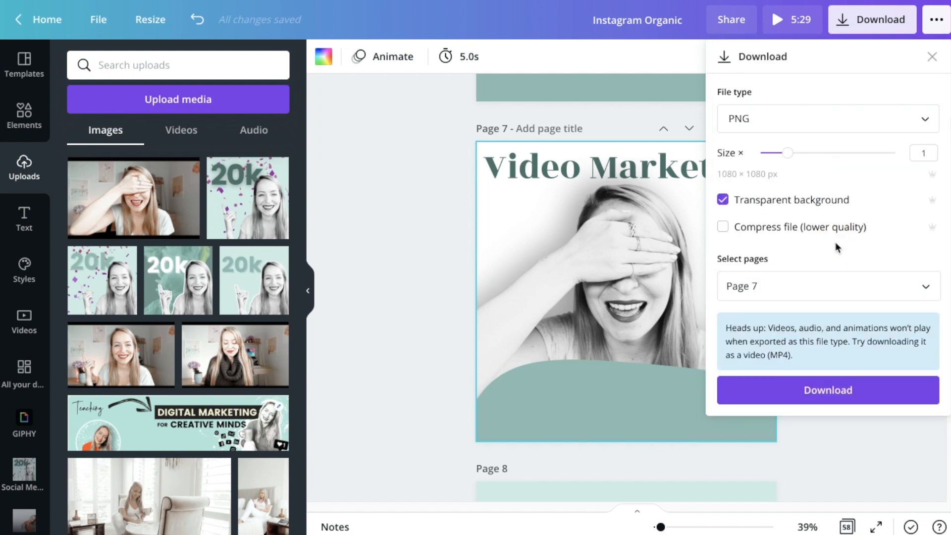
left_click(430, 230)
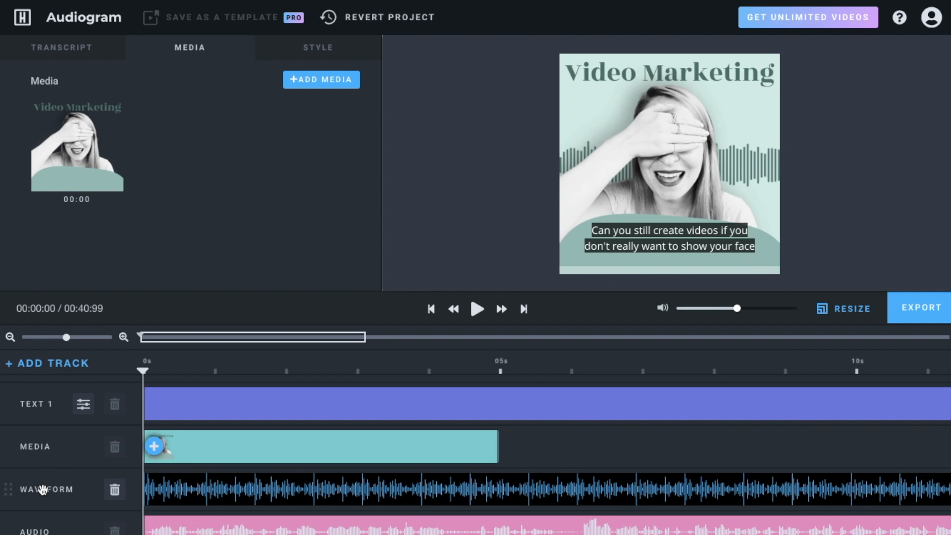
- Try the Waveform track above the Media track and return it below the Media track
left_click_drag(42, 489, 37, 429)
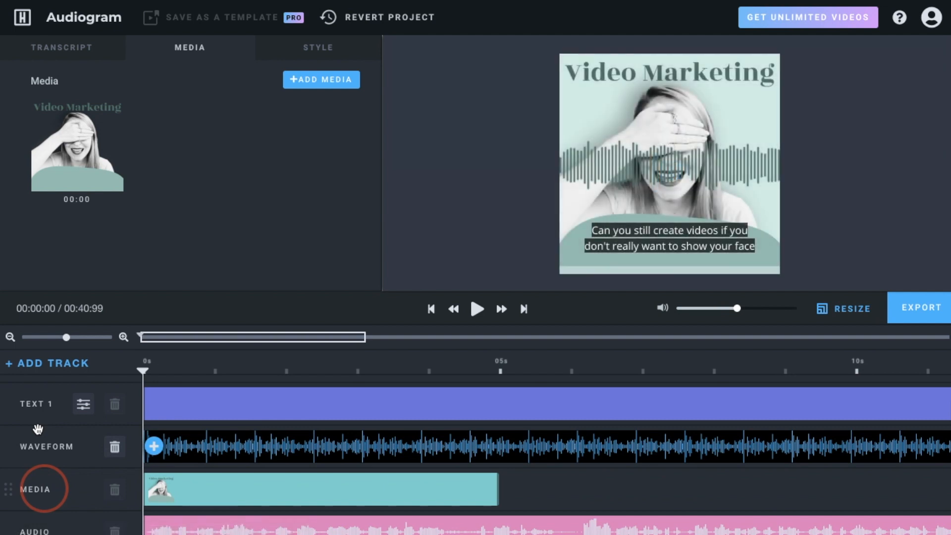
scroll(38, 430, "down", 1)
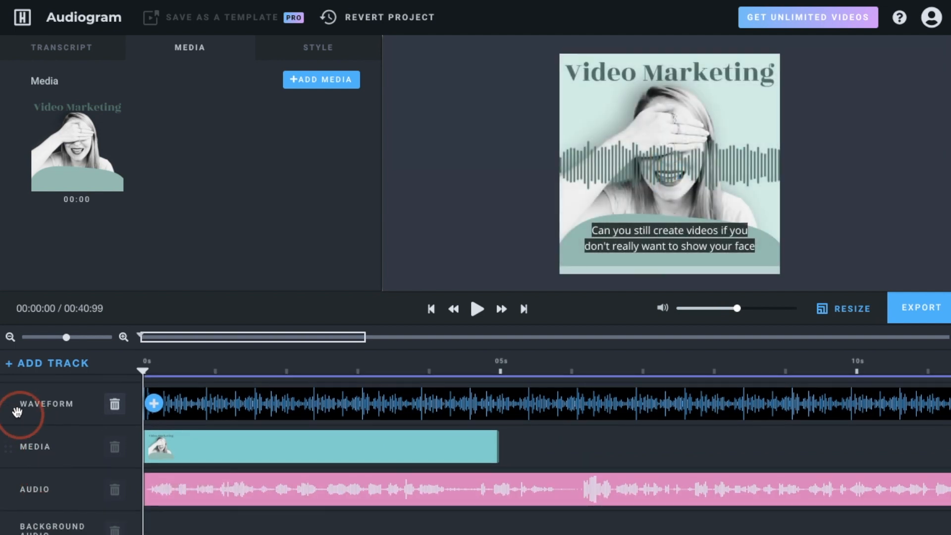
left_click_drag(13, 402, 17, 461)
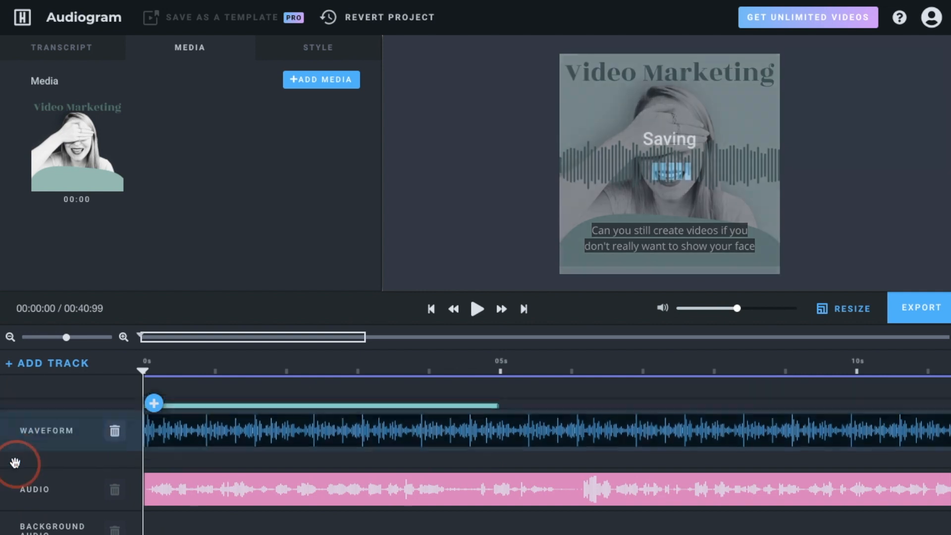
- Extend the overlay graphic's clip on the Media track to the end of the audio and return the playhead to the start
left_click(692, 409)
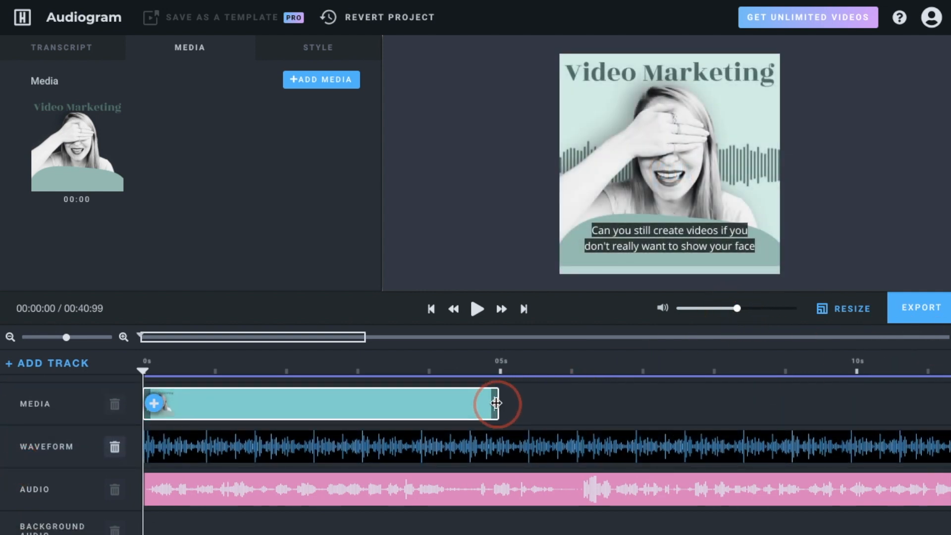
left_click_drag(494, 399, 561, 429)
scroll(498, 401, "left", 15)
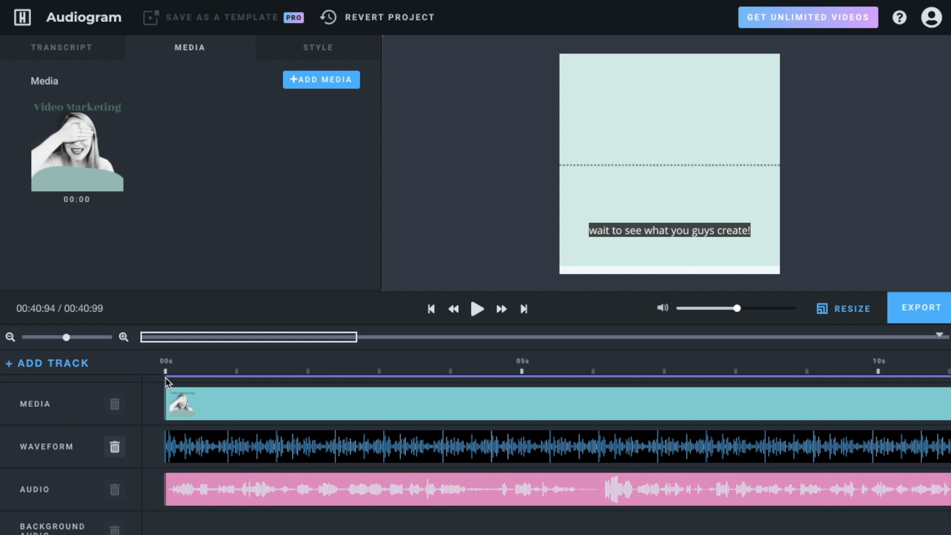
left_click(166, 377)
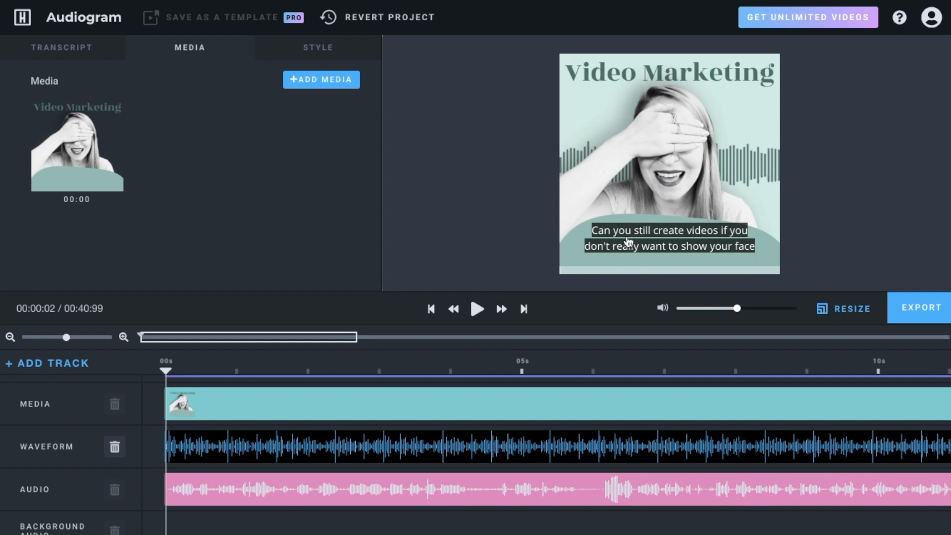
- Apply the Bold Description style to the captions and set their font to Poppins
left_click(73, 46)
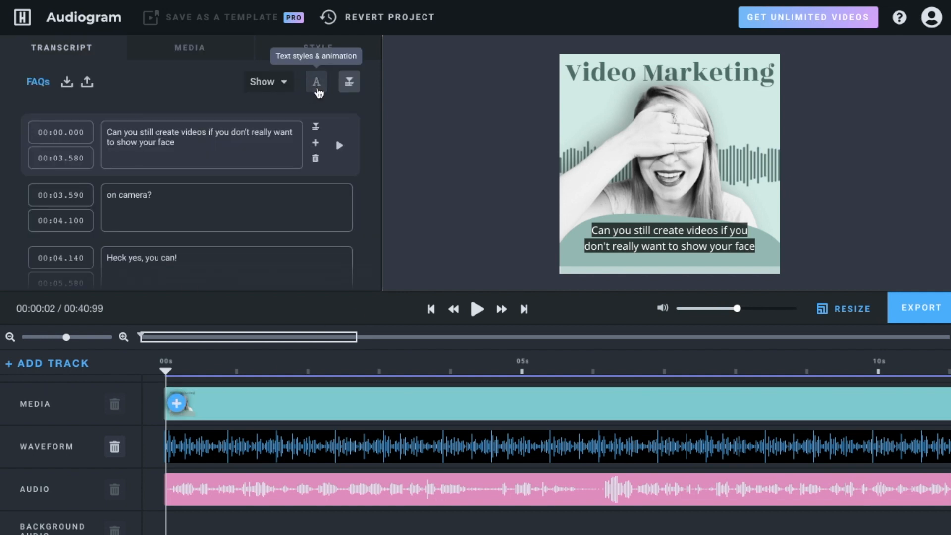
left_click(318, 84)
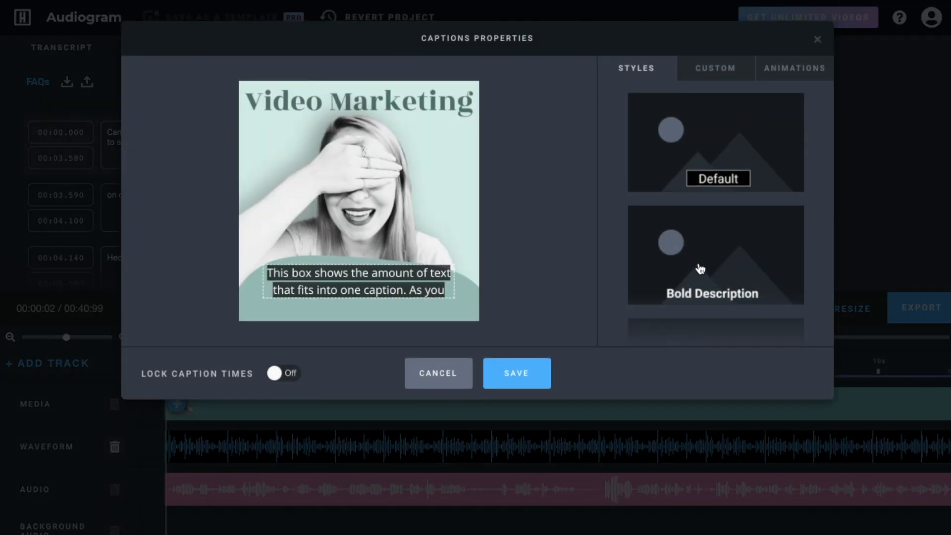
left_click(702, 264)
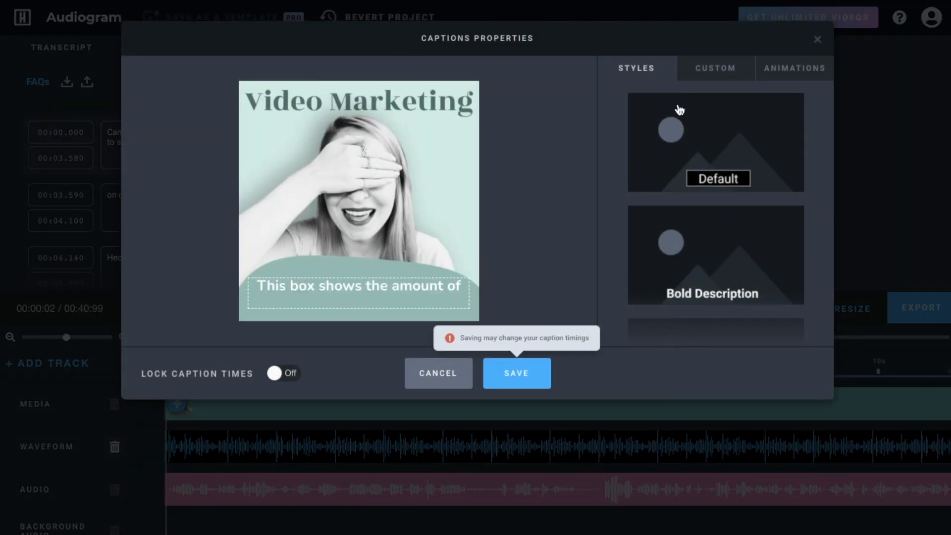
left_click(704, 69)
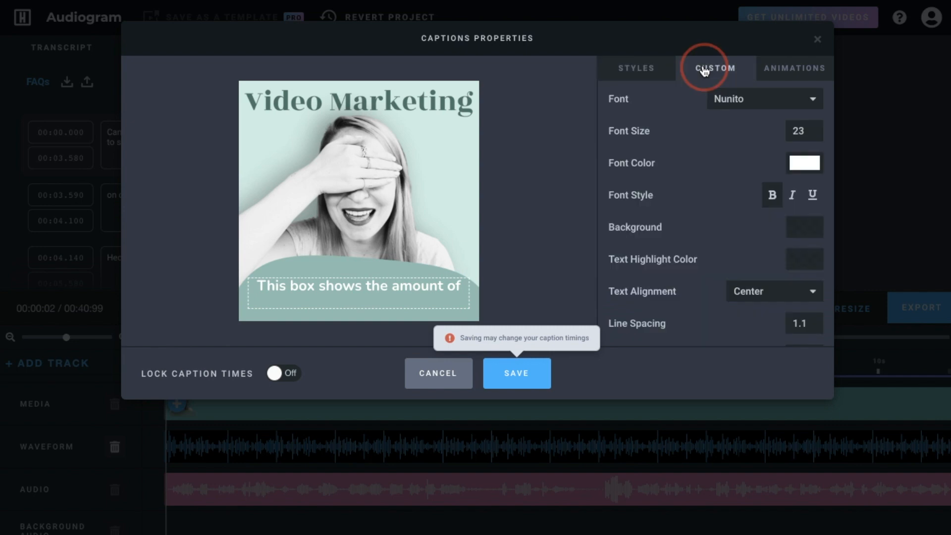
left_click(750, 98)
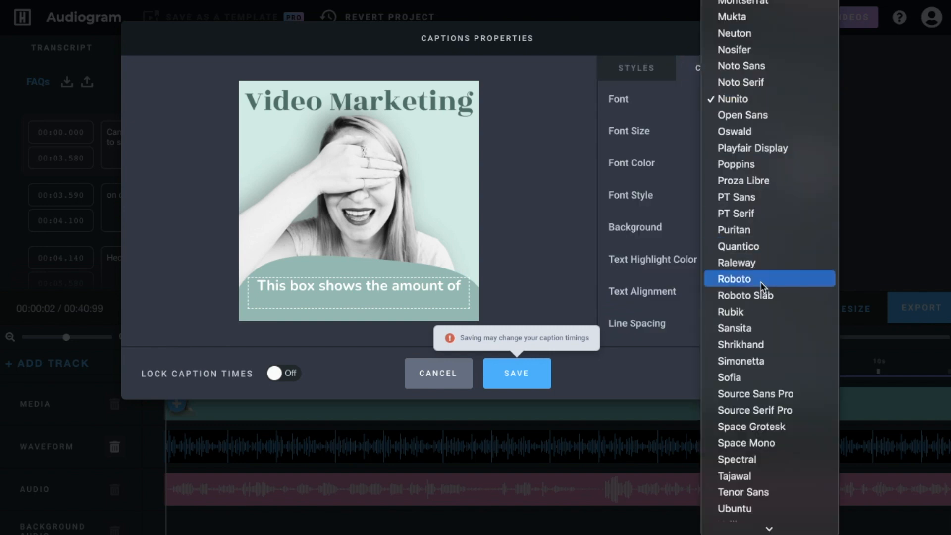
left_click(762, 165)
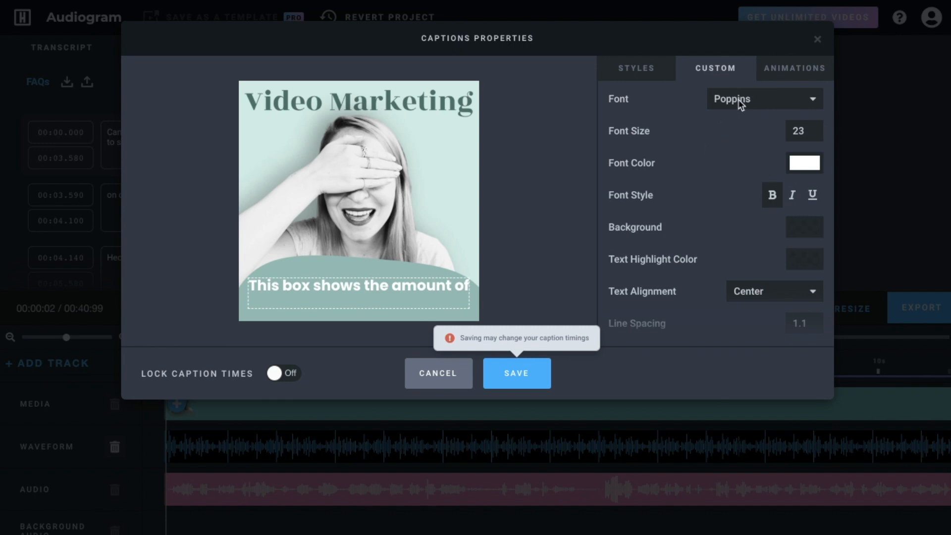
- Move the caption box slightly lower within the green shape and save the caption properties
mouse_move(367, 281)
left_mouse_down()
mouse_move(365, 214)
mouse_move(354, 291)
mouse_move(368, 286)
left_mouse_up()
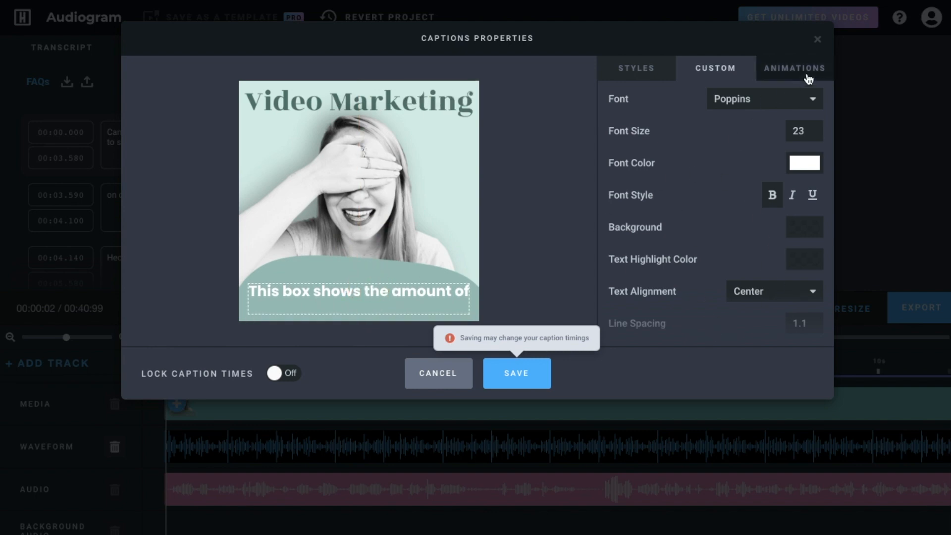
left_click(806, 75)
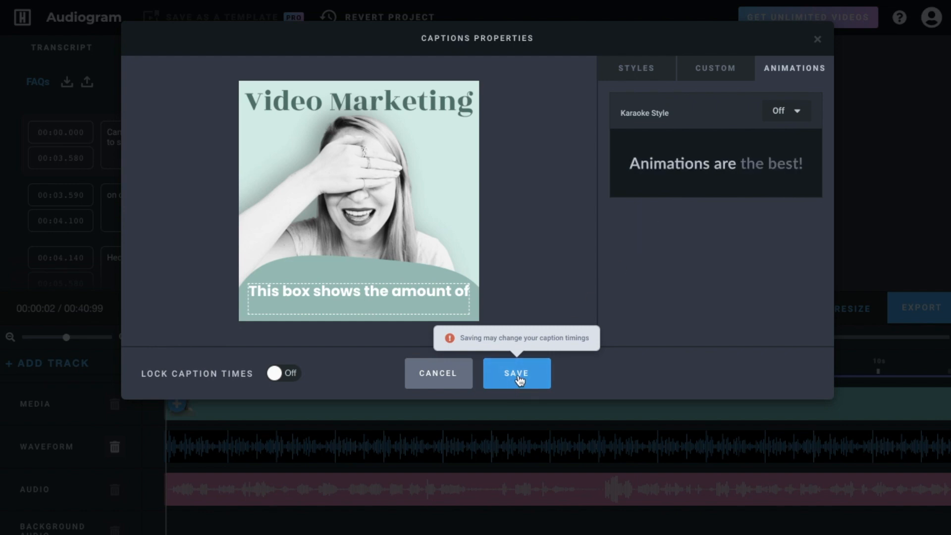
left_click(518, 380)
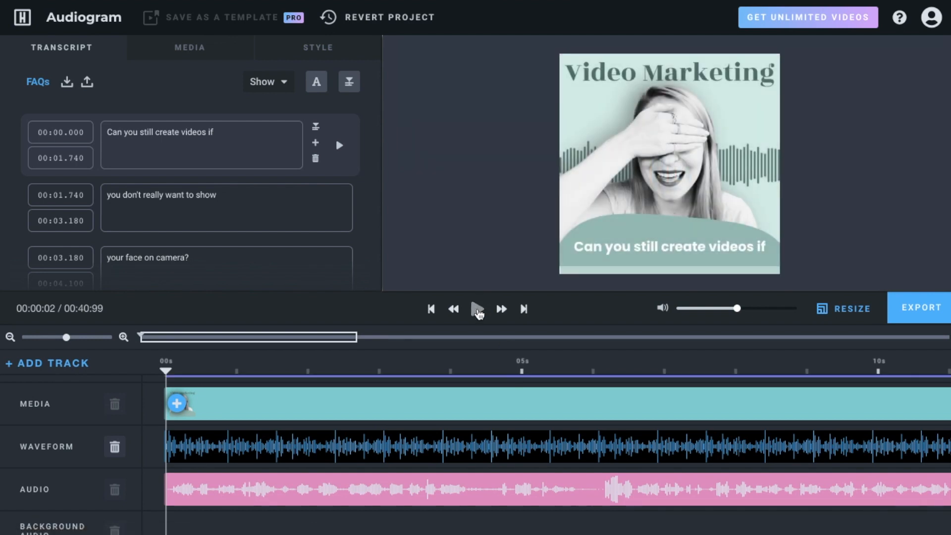
- Play the first few seconds of the video to check the restyled captions, waveform and progress bar
left_click(478, 310)
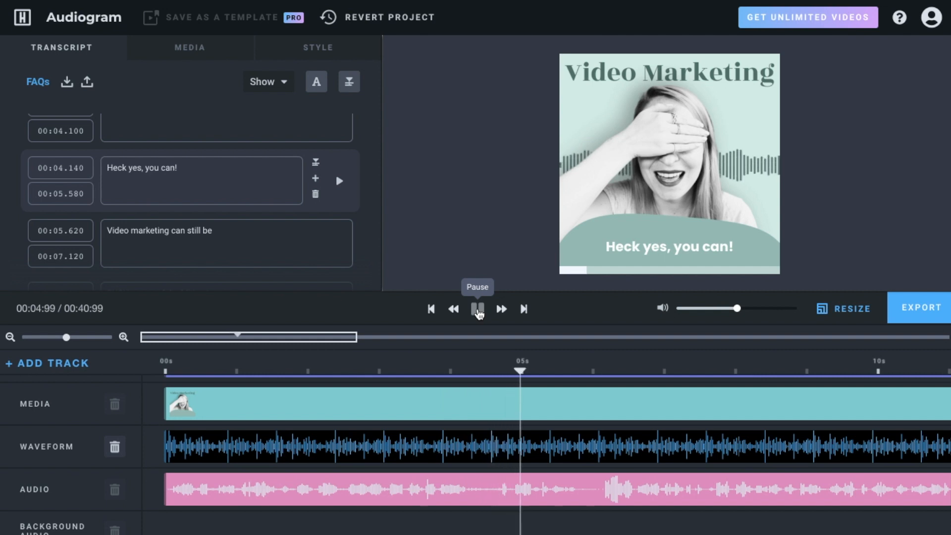
left_click(477, 310)
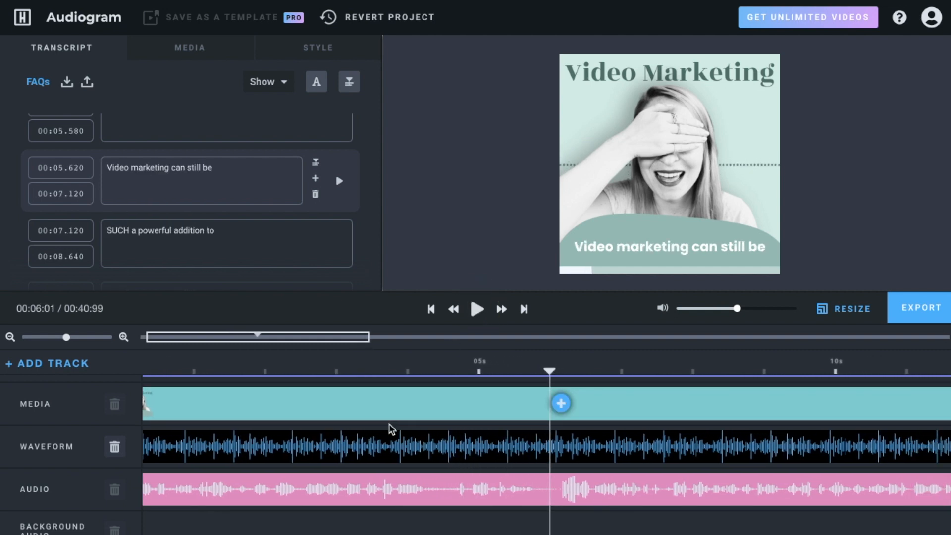
scroll(388, 426, "down", 1)
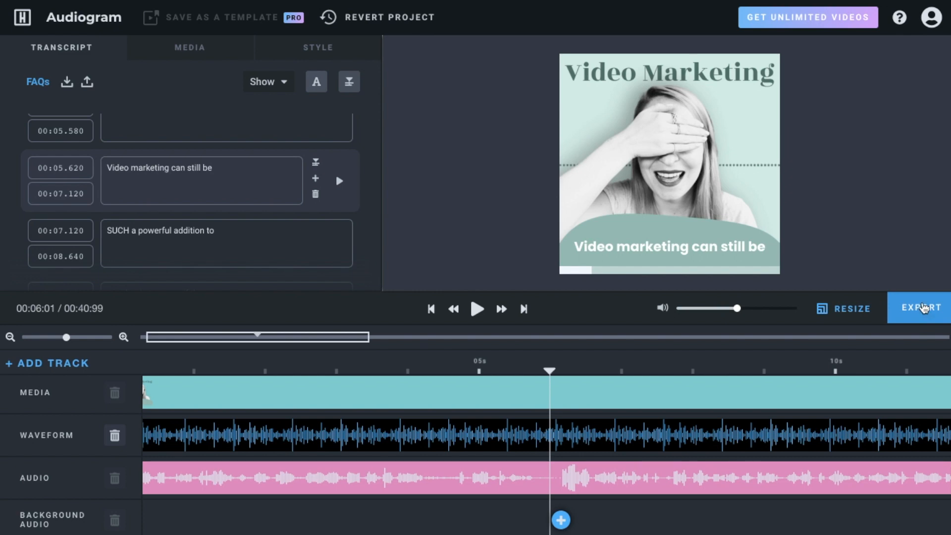
- Export the video in size Square HD2: 1080x1080 with High quality and a frame rate of 24
left_click(924, 307)
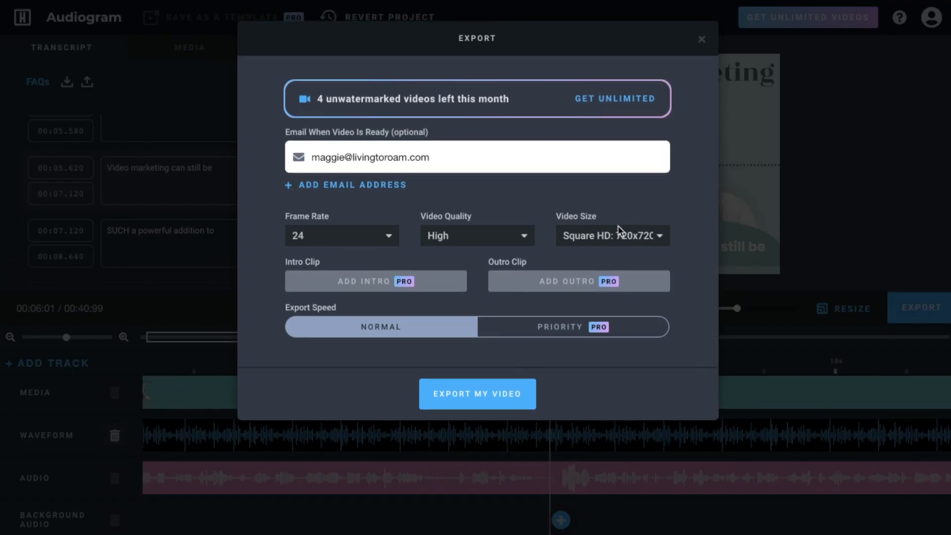
left_click(620, 233)
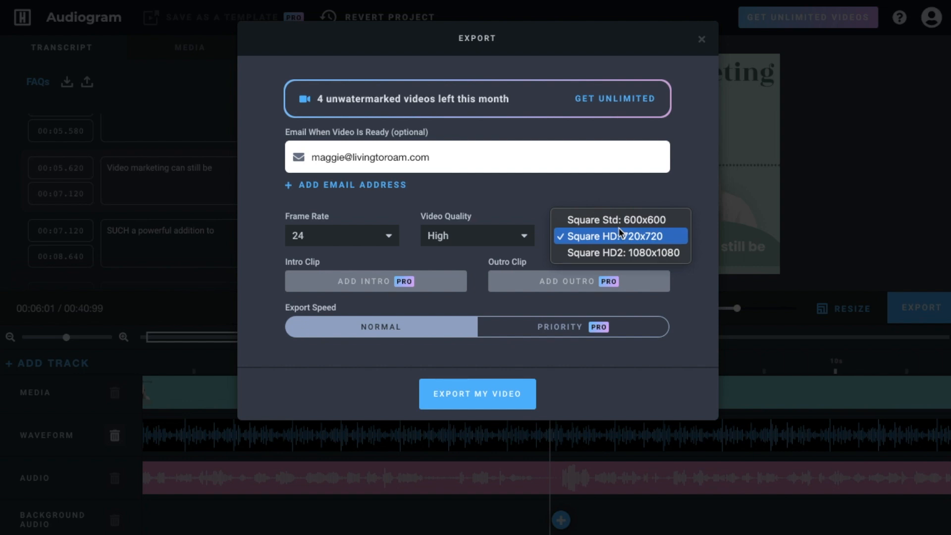
left_click(603, 254)
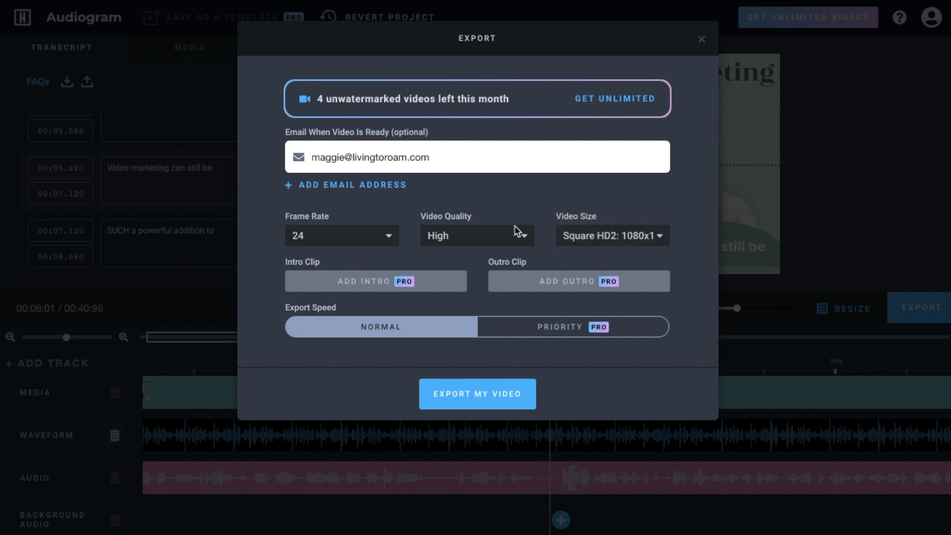
left_click(454, 238)
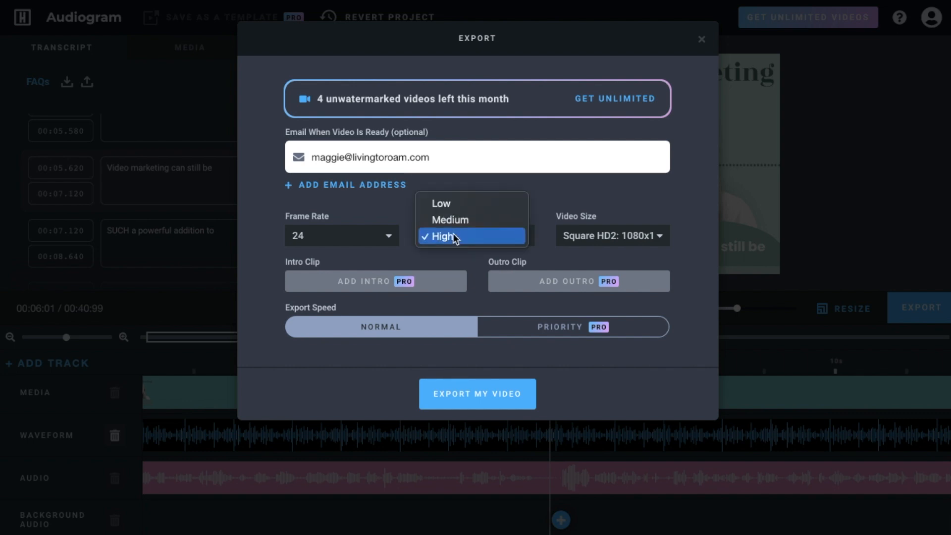
left_click(455, 237)
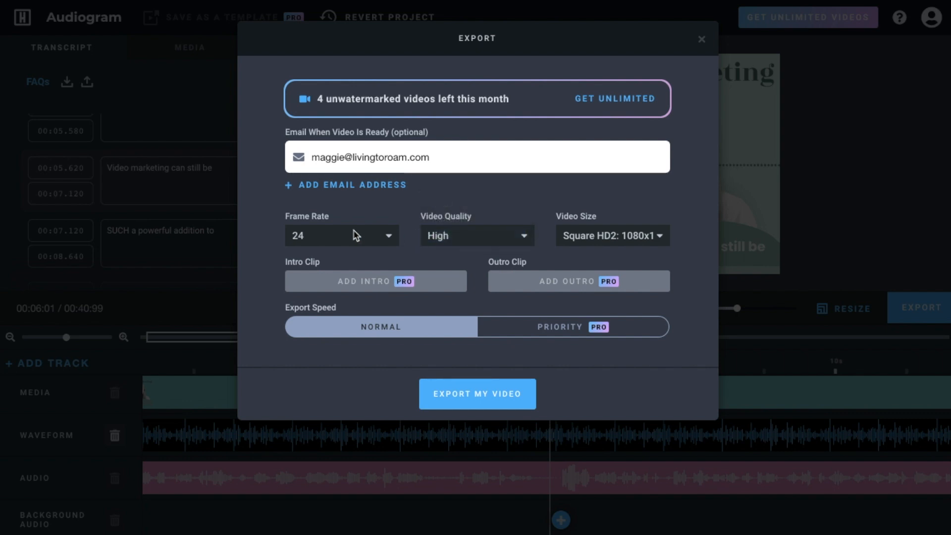
left_click(484, 402)
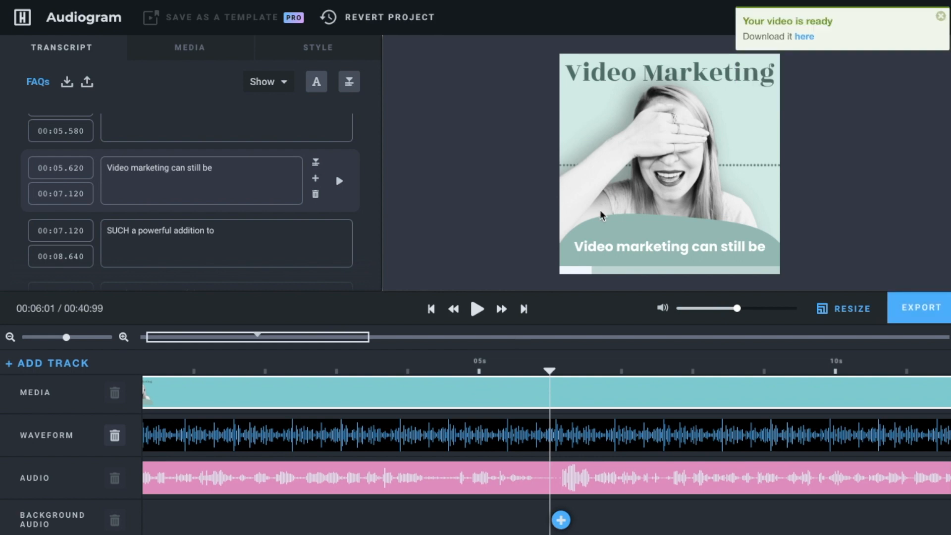
- Open the finished video's share page and download the video file
left_click(813, 39)
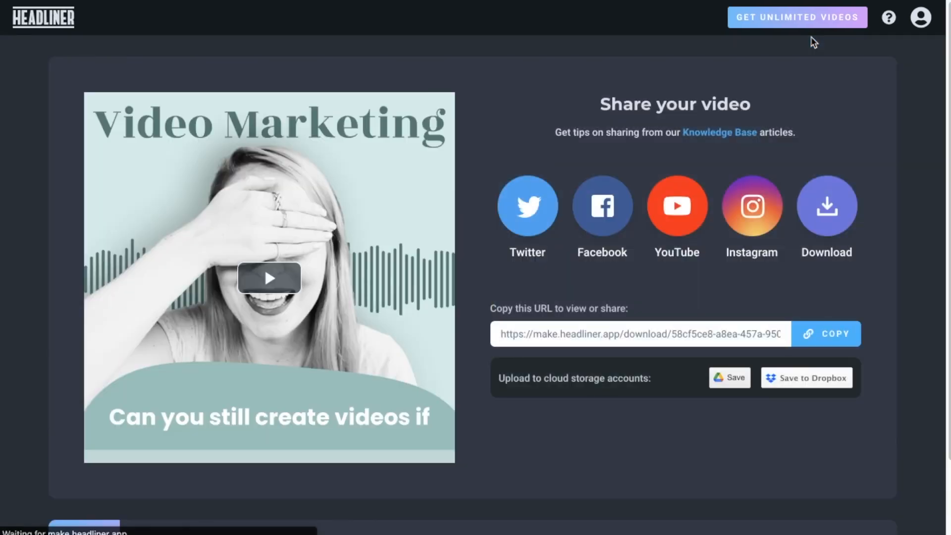
left_click(840, 213)
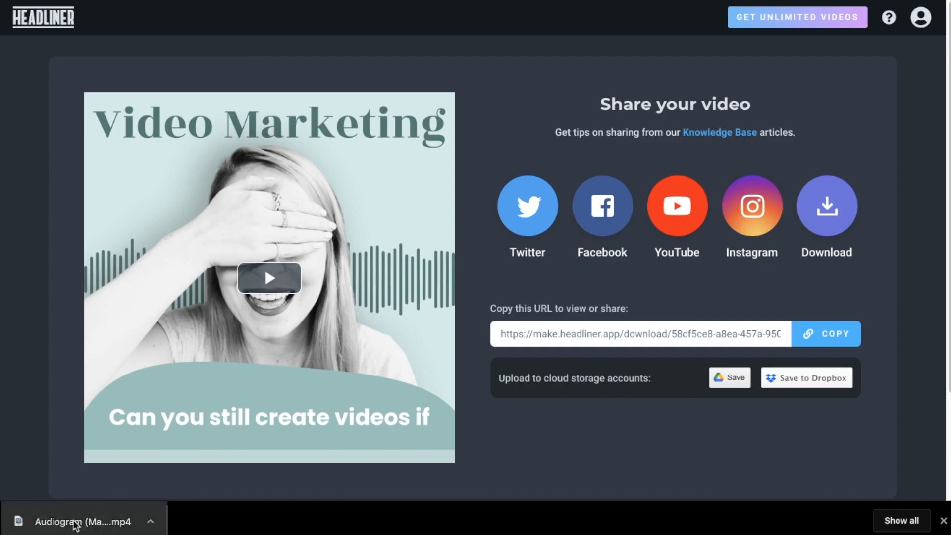
- Open the downloaded MP4 and skip ahead near its end to check the captions and progress bar
left_click(78, 519)
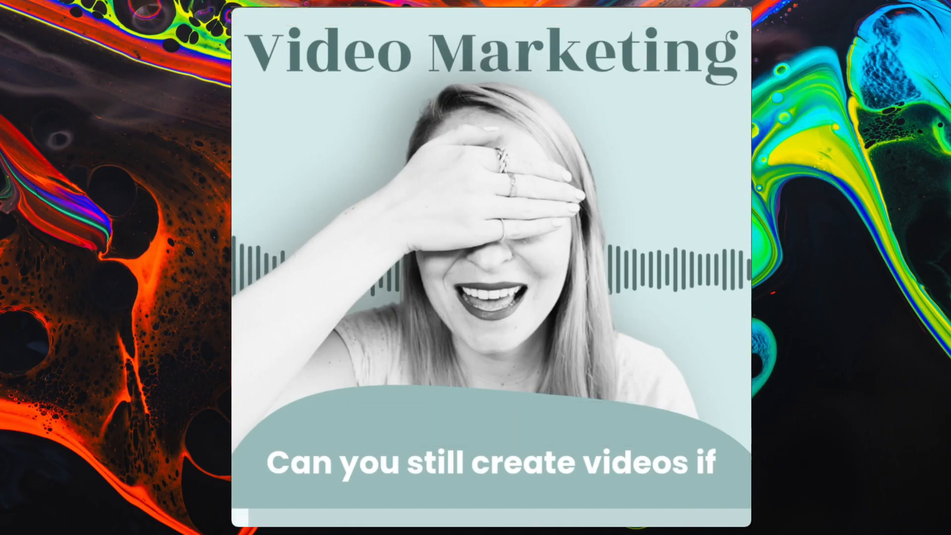
mouse_move(665, 483)
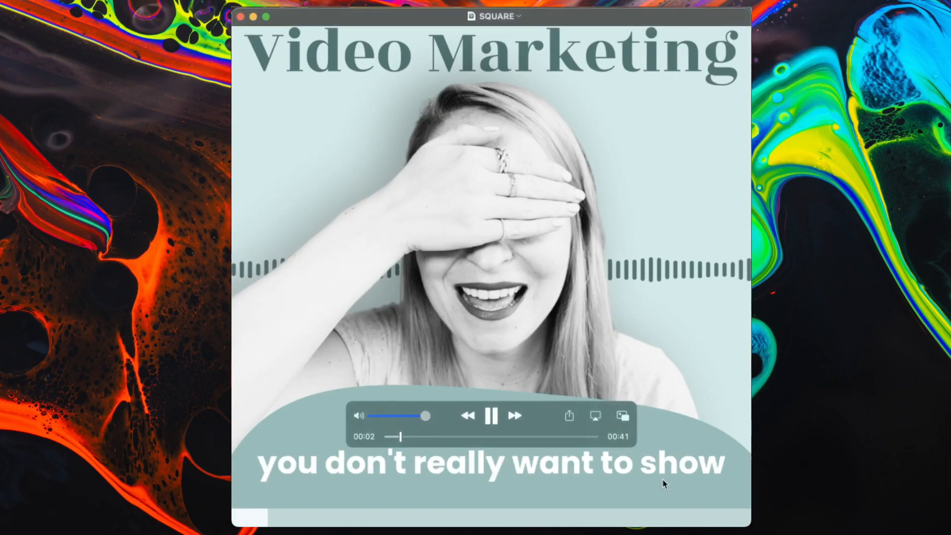
left_click(586, 436)
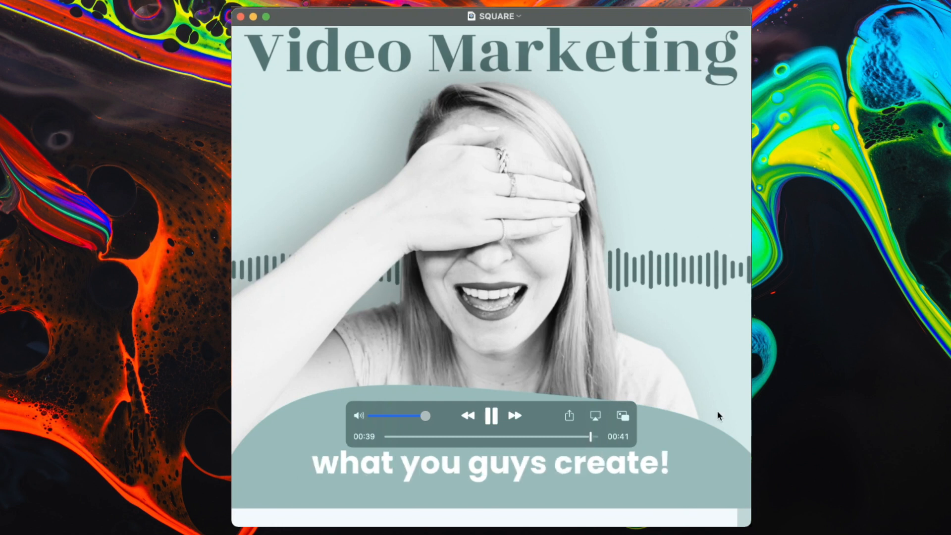